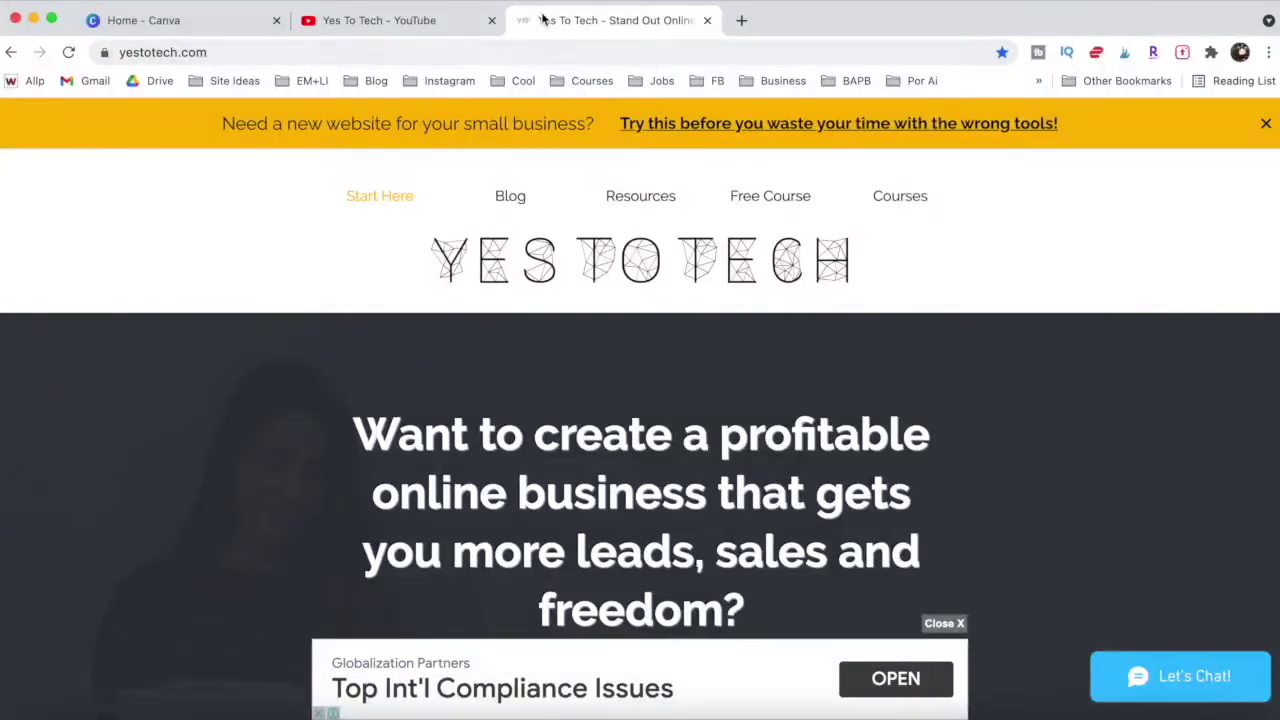
Step: Switch to Canva and create a new custom-size design of 48 × 48 px
{"action": "key", "text": "super+1"}
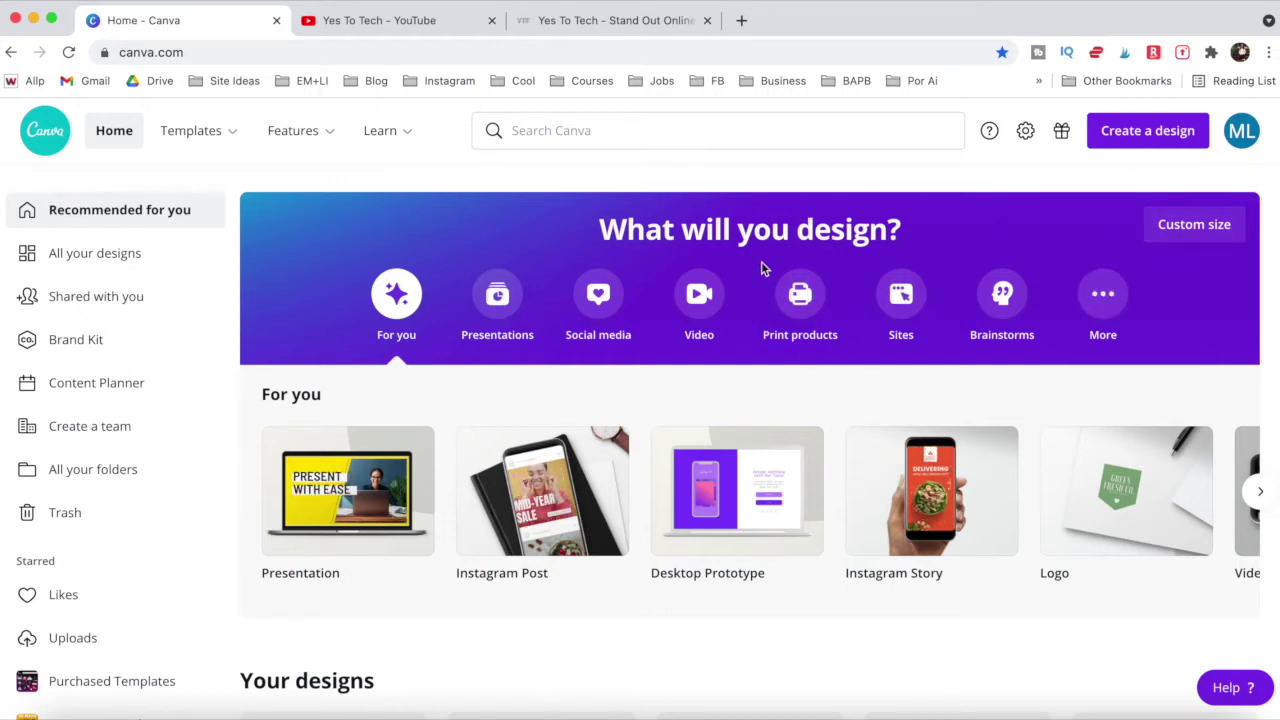
{"action": "left_click", "coordinate": [1168, 230]}
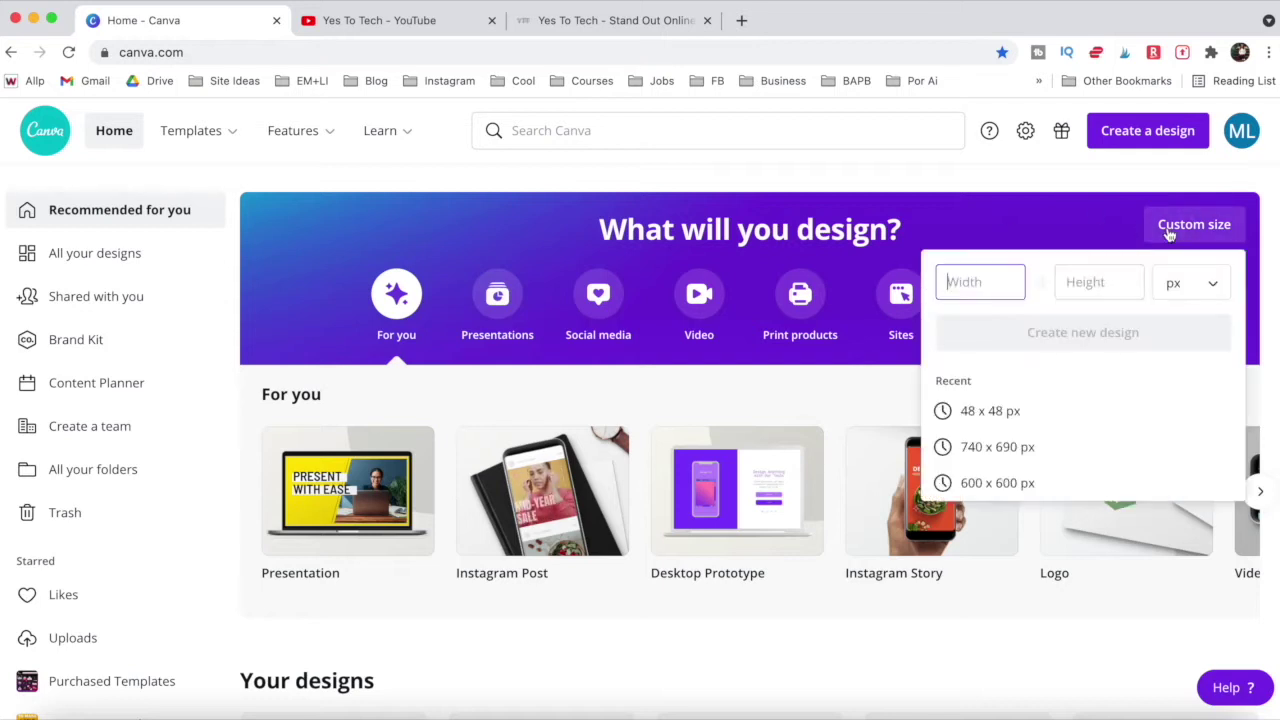
{"action": "type", "text": "4"}
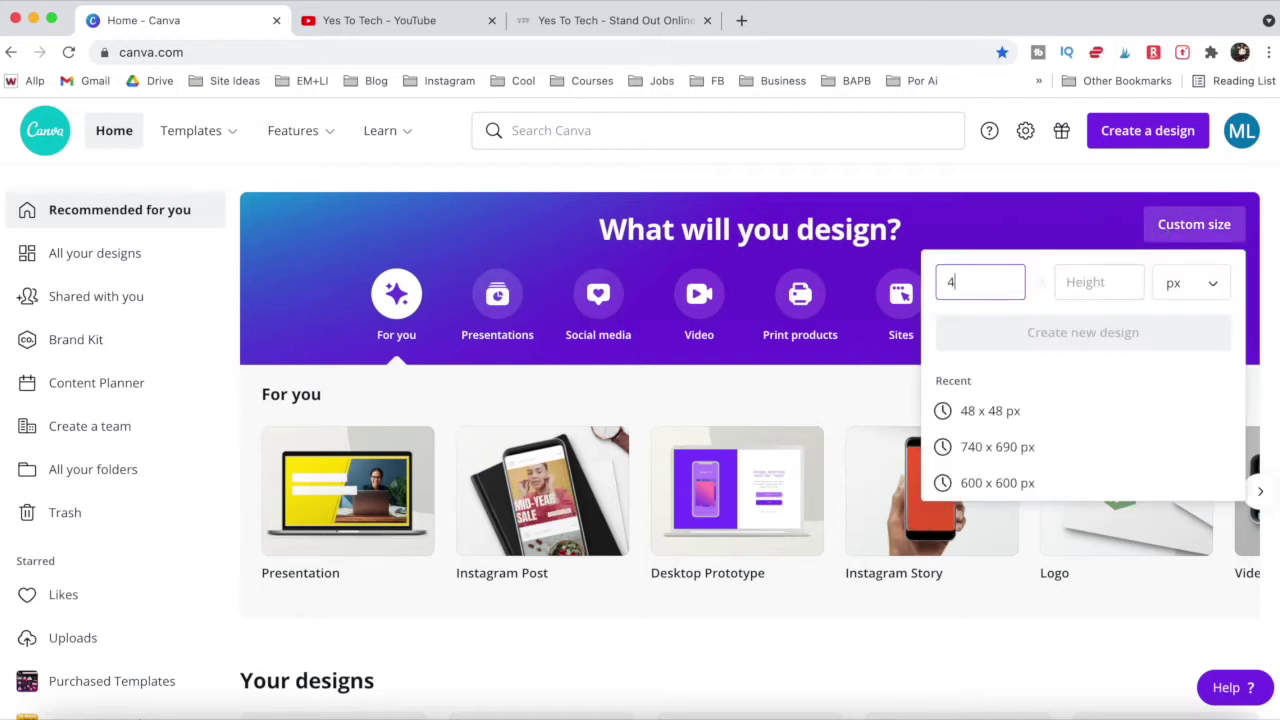
{"action": "left_click", "coordinate": [1129, 287]}
{"action": "type", "text": "48"}
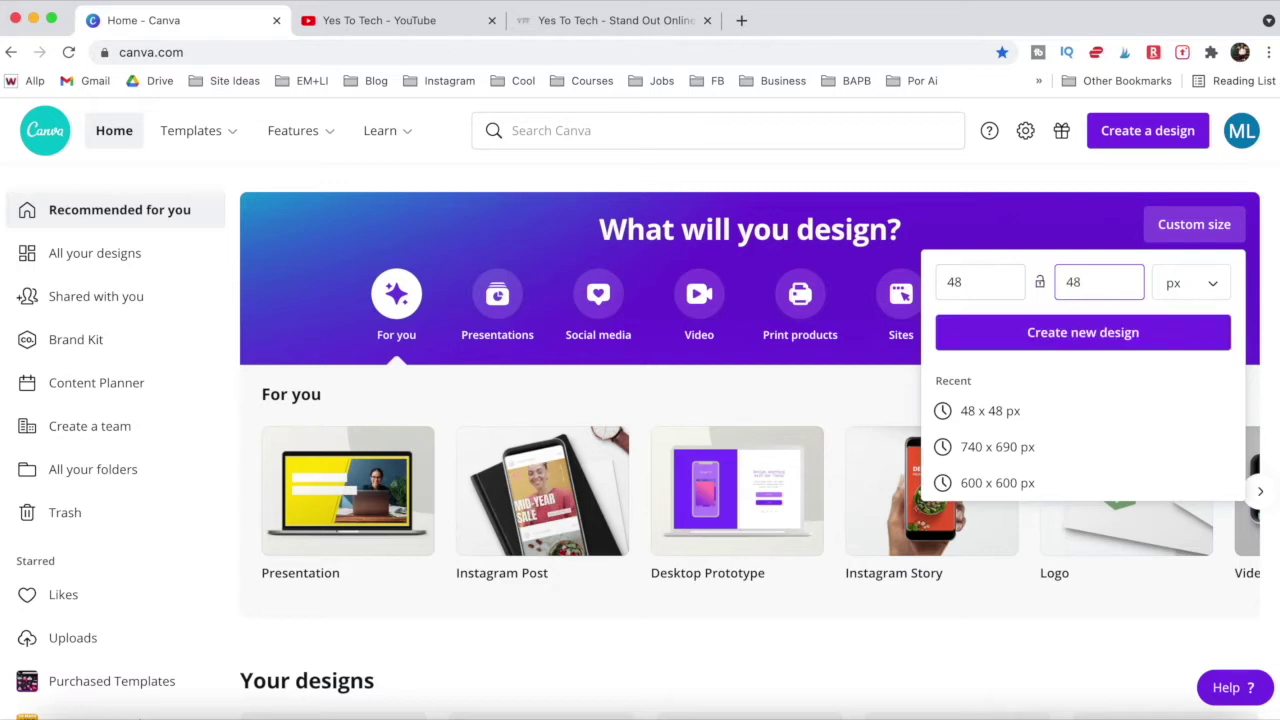
{"action": "left_click", "coordinate": [1121, 340]}
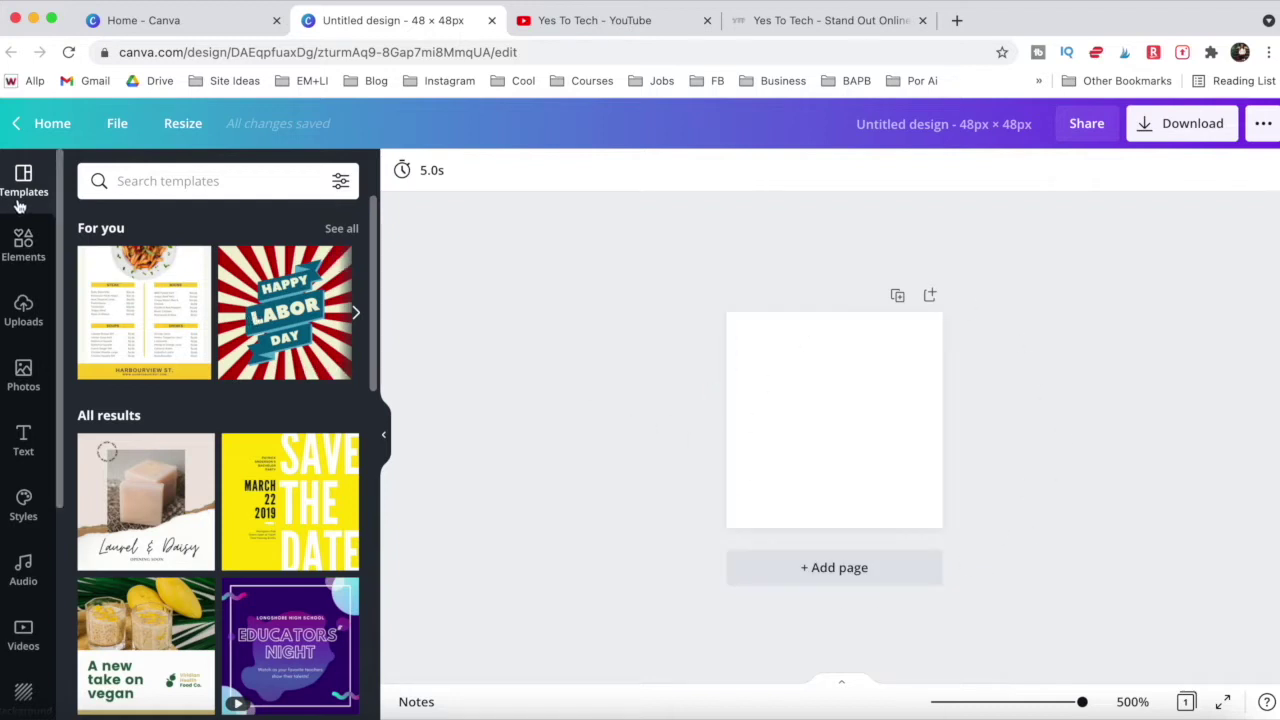
Step: Look through the available templates, uploaded images, elements, photos and text options for the favicon
{"action": "scroll", "coordinate": [282, 250], "scroll_direction": "down", "scroll_amount": 4}
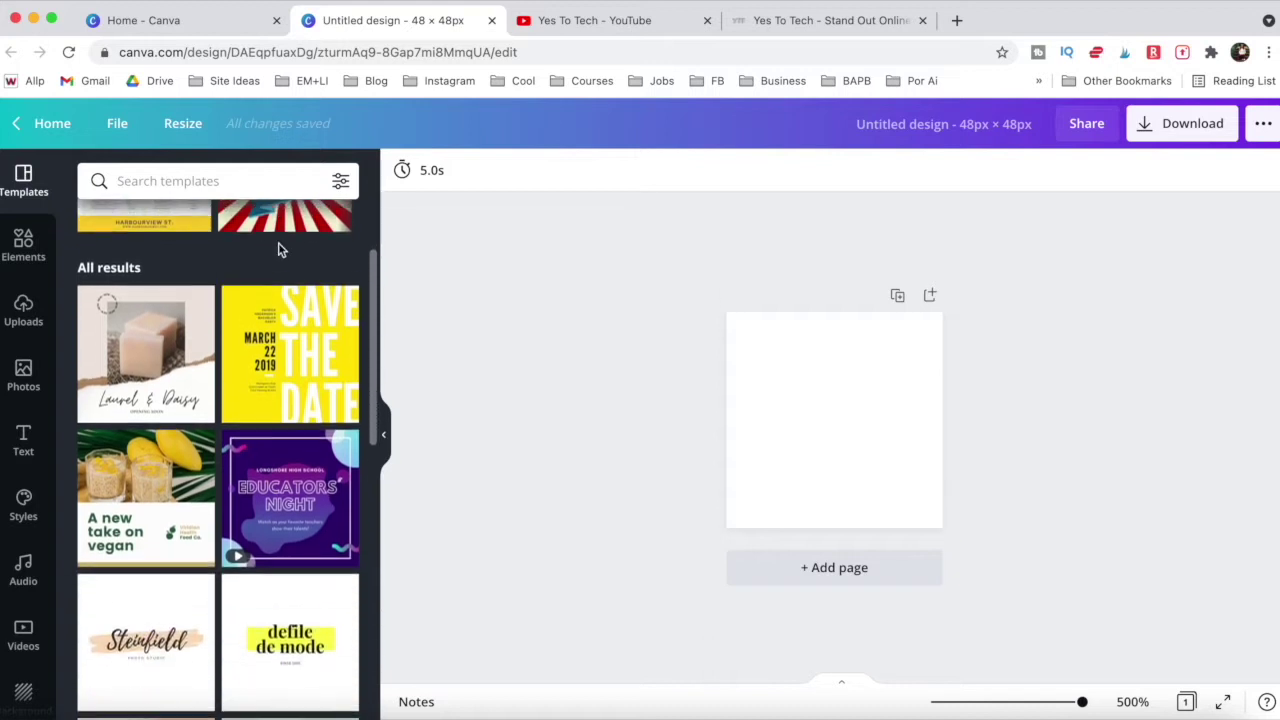
{"action": "scroll", "coordinate": [282, 250], "scroll_direction": "down", "scroll_amount": 5}
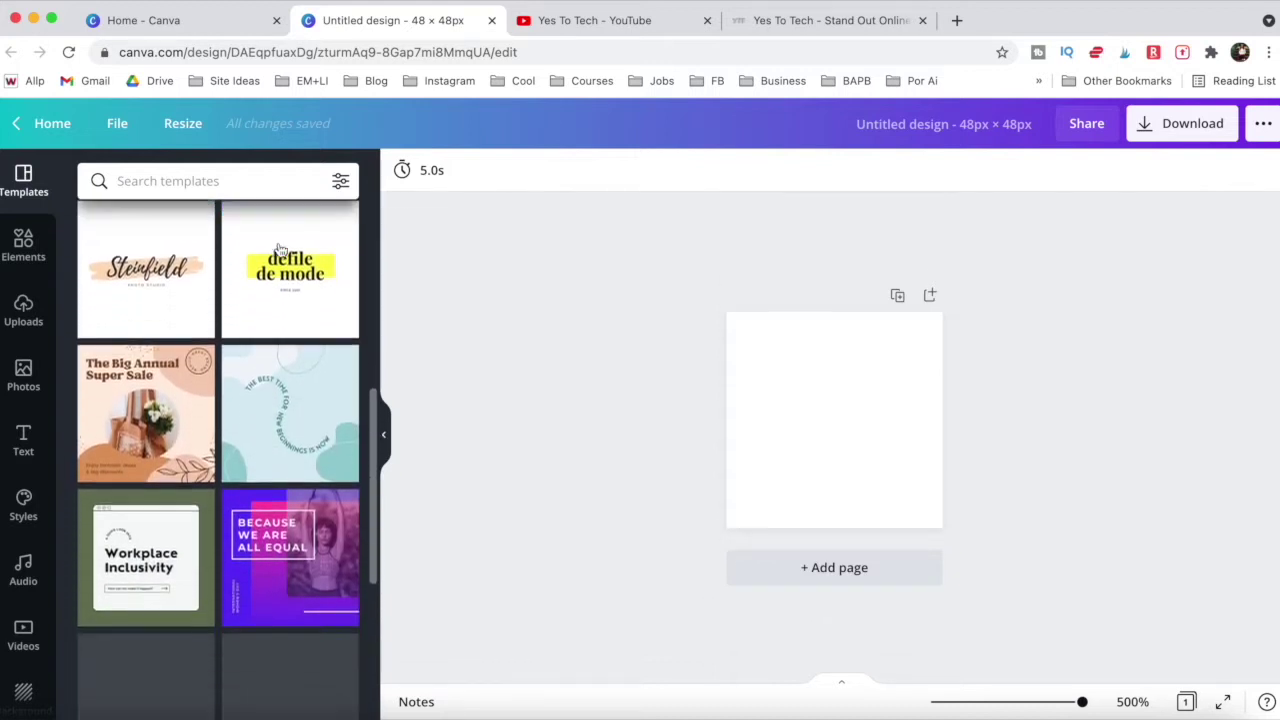
{"action": "scroll", "coordinate": [282, 250], "scroll_direction": "down", "scroll_amount": 3}
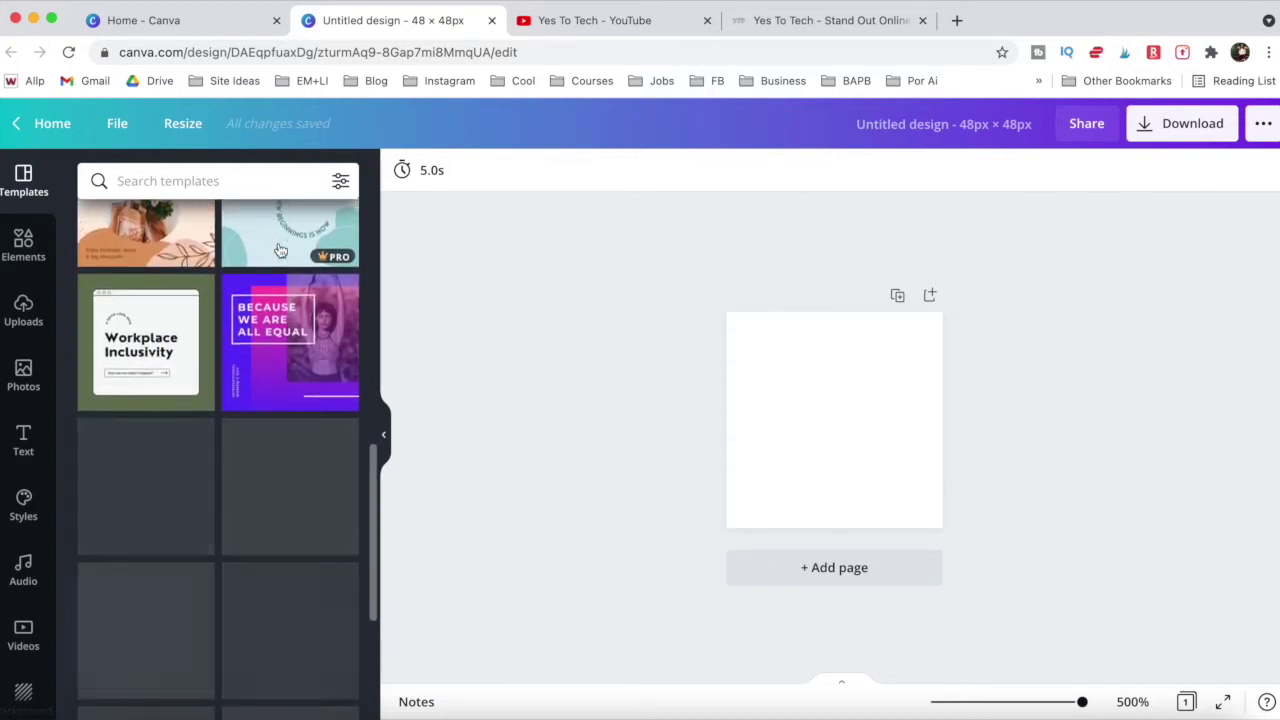
{"action": "left_click", "coordinate": [35, 315]}
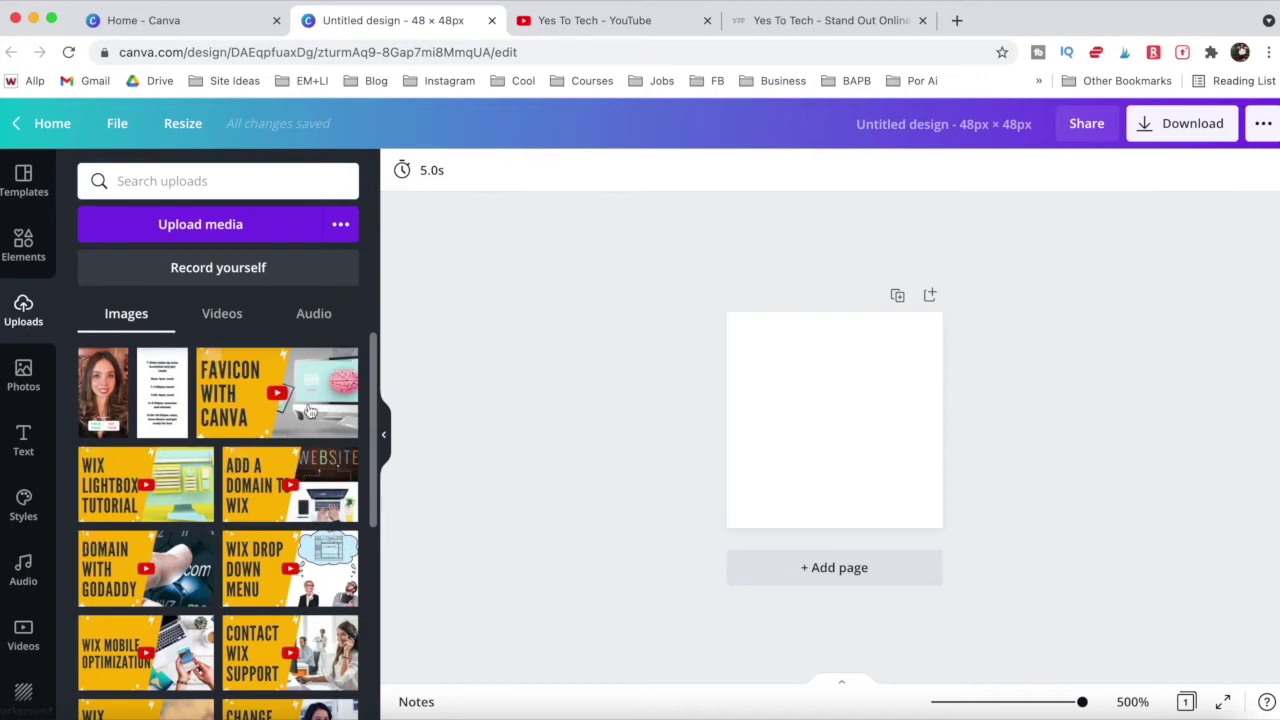
{"action": "left_click", "coordinate": [277, 232]}
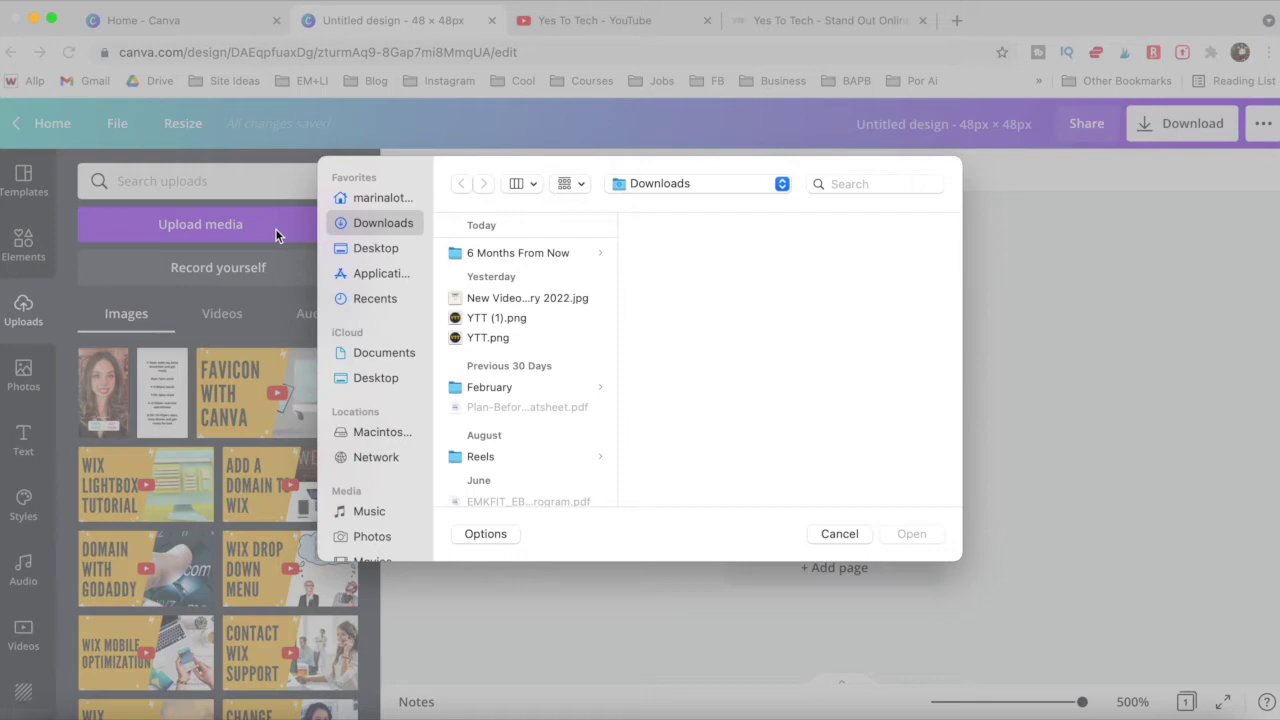
{"action": "key", "text": "Escape"}
{"action": "left_click", "coordinate": [30, 242]}
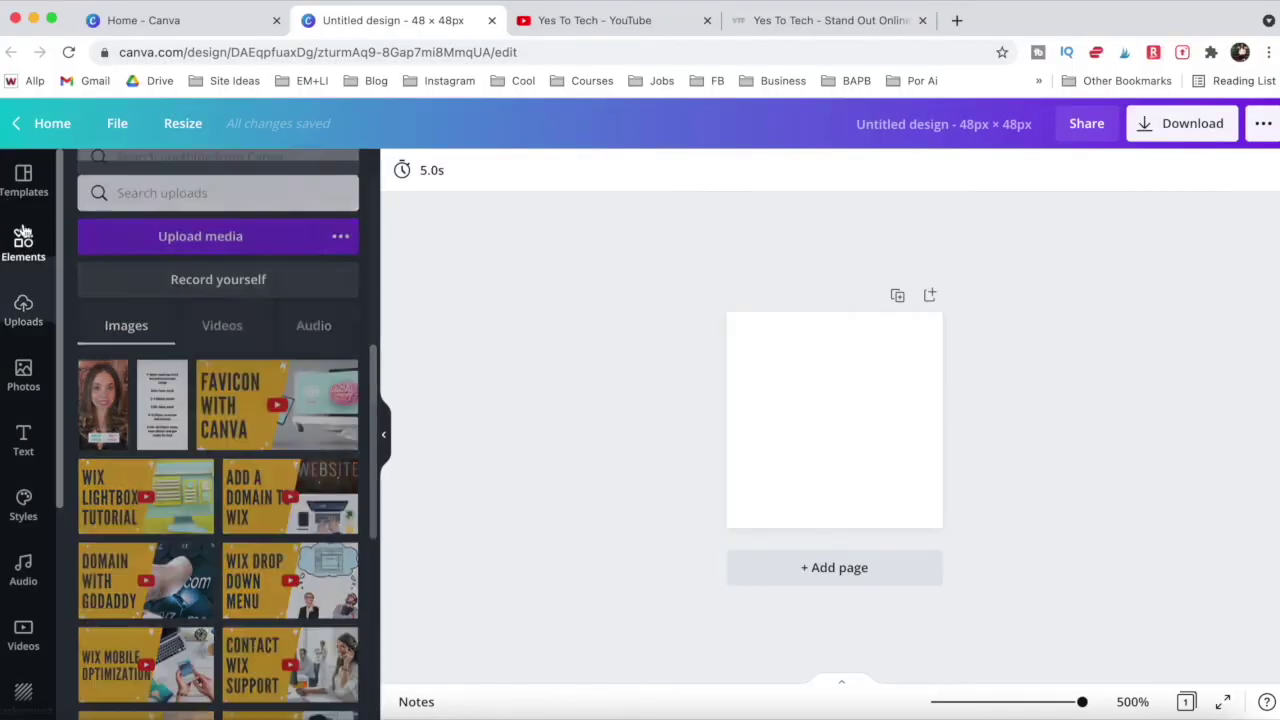
{"action": "left_click", "coordinate": [30, 378]}
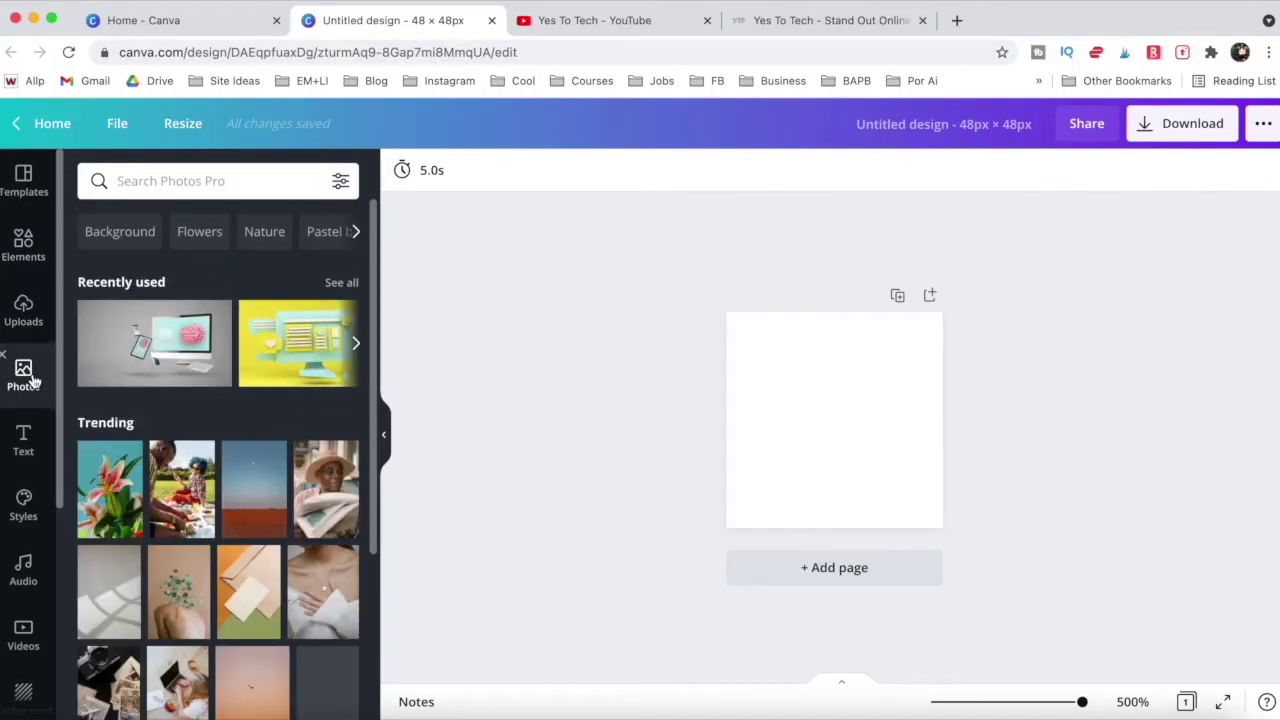
{"action": "left_click", "coordinate": [33, 453]}
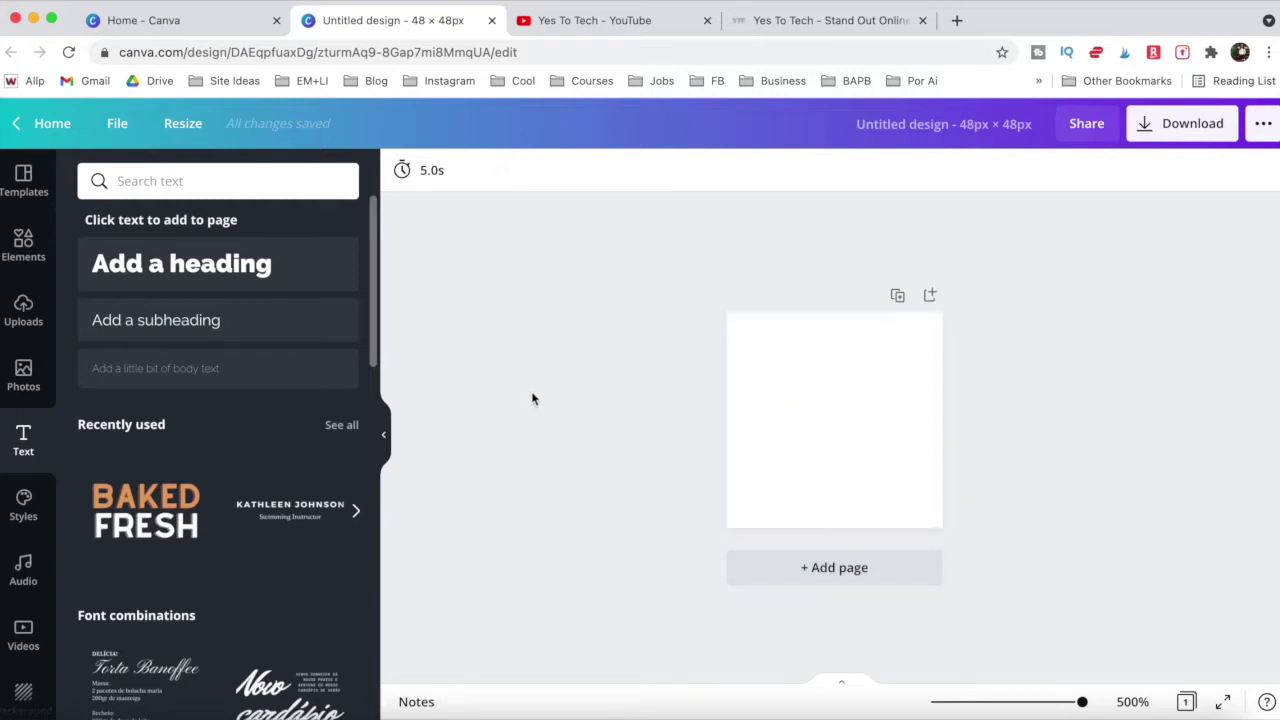
Step: Add a circle shape enlarged to fill the whole canvas and recolor it with the dark brand color
{"action": "left_click", "coordinate": [24, 245]}
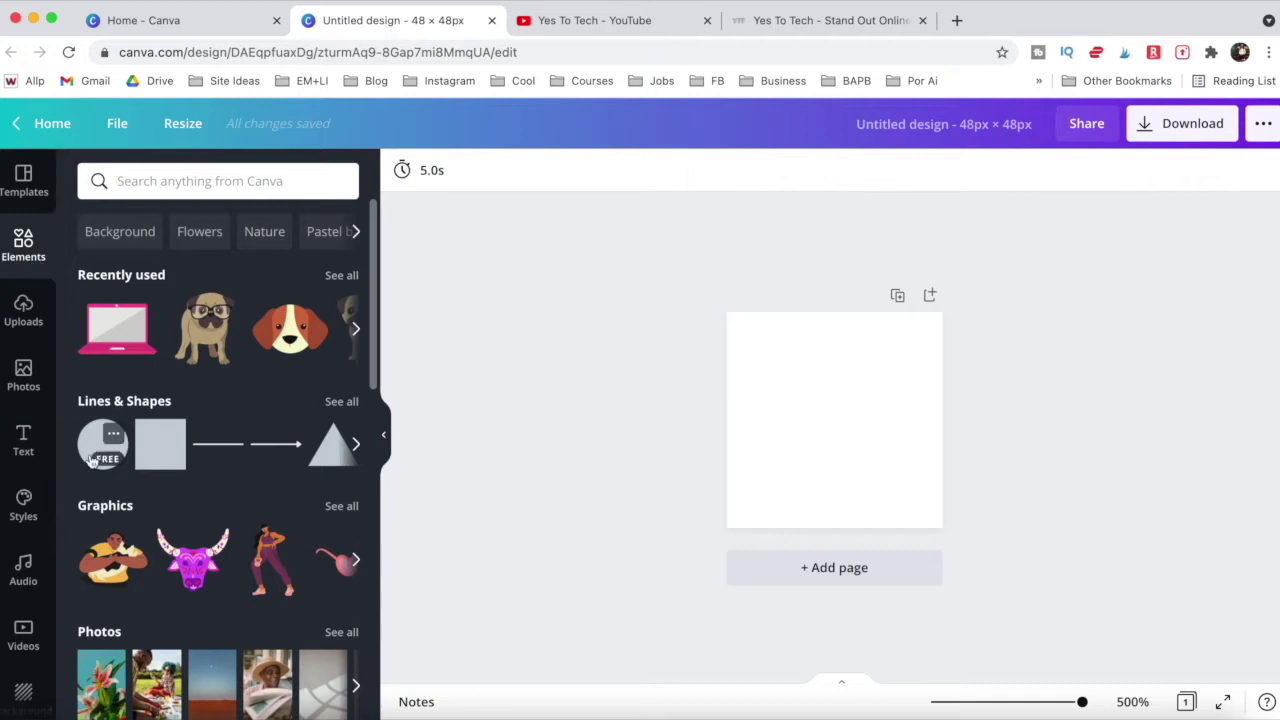
{"action": "left_click", "coordinate": [92, 460]}
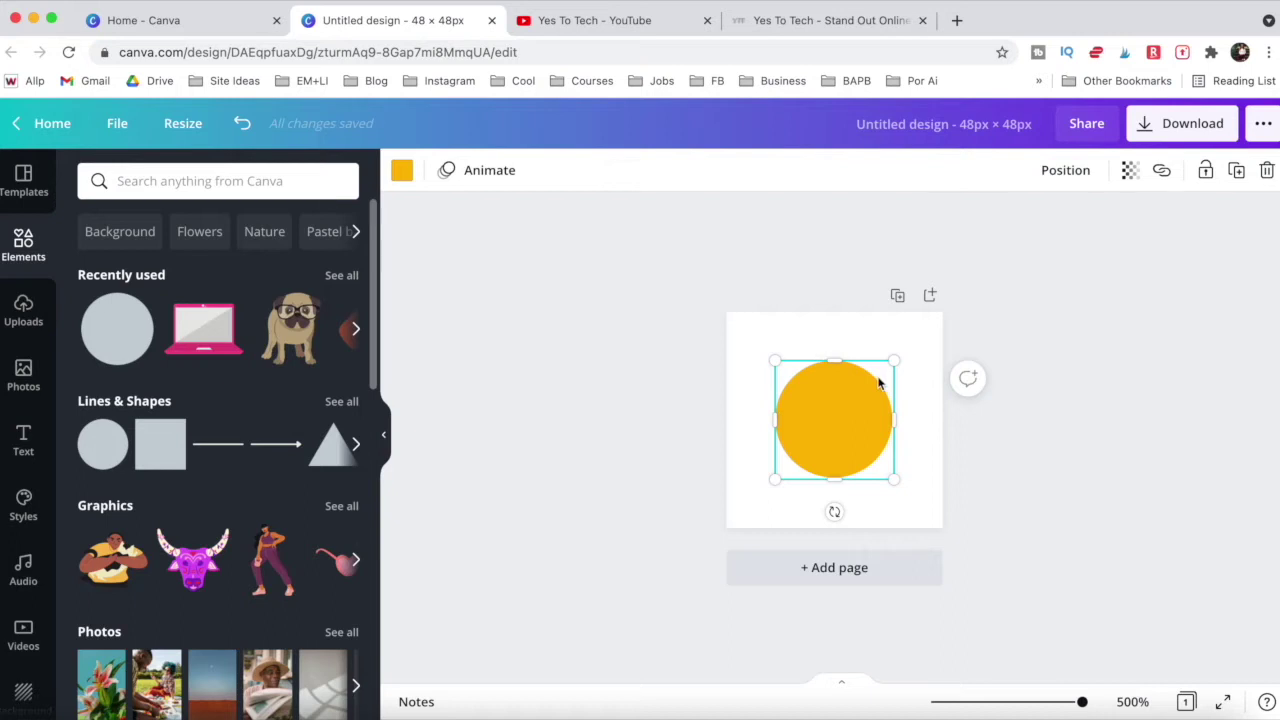
{"action": "left_click_drag", "start_coordinate": [894, 360], "coordinate": [940, 318]}
{"action": "left_click_drag", "start_coordinate": [770, 478], "coordinate": [727, 531]}
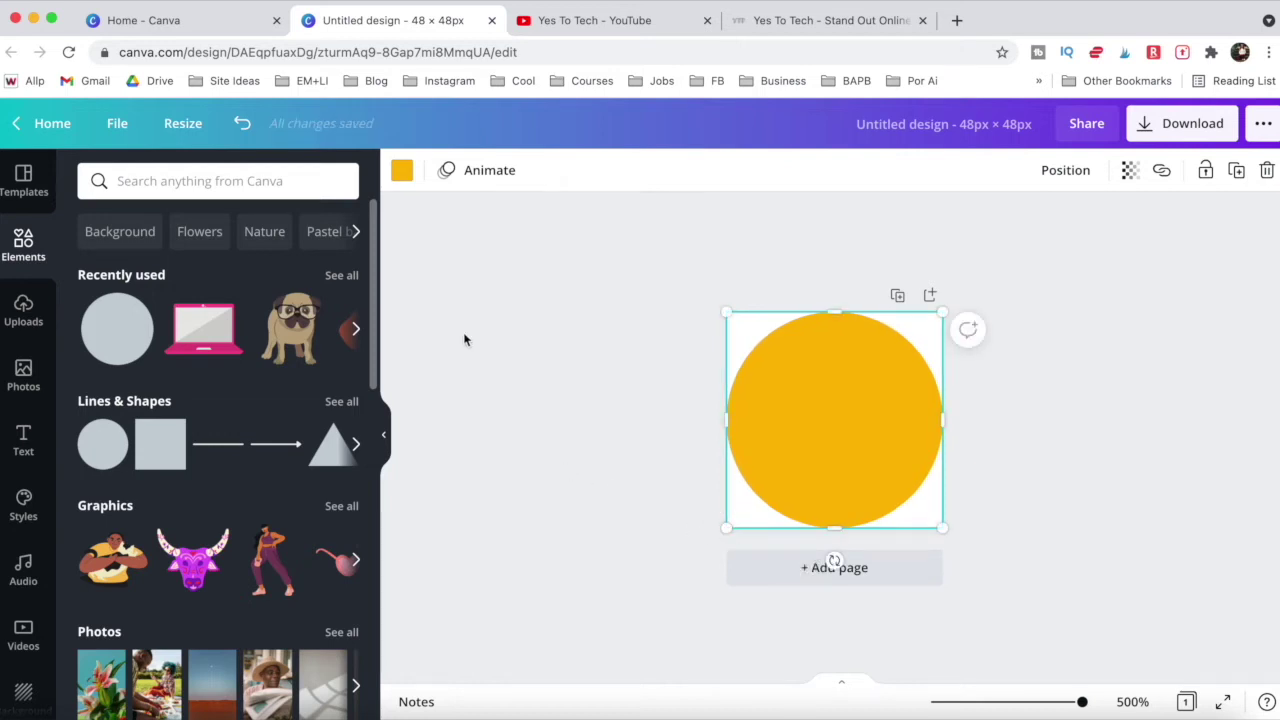
{"action": "left_click", "coordinate": [401, 172]}
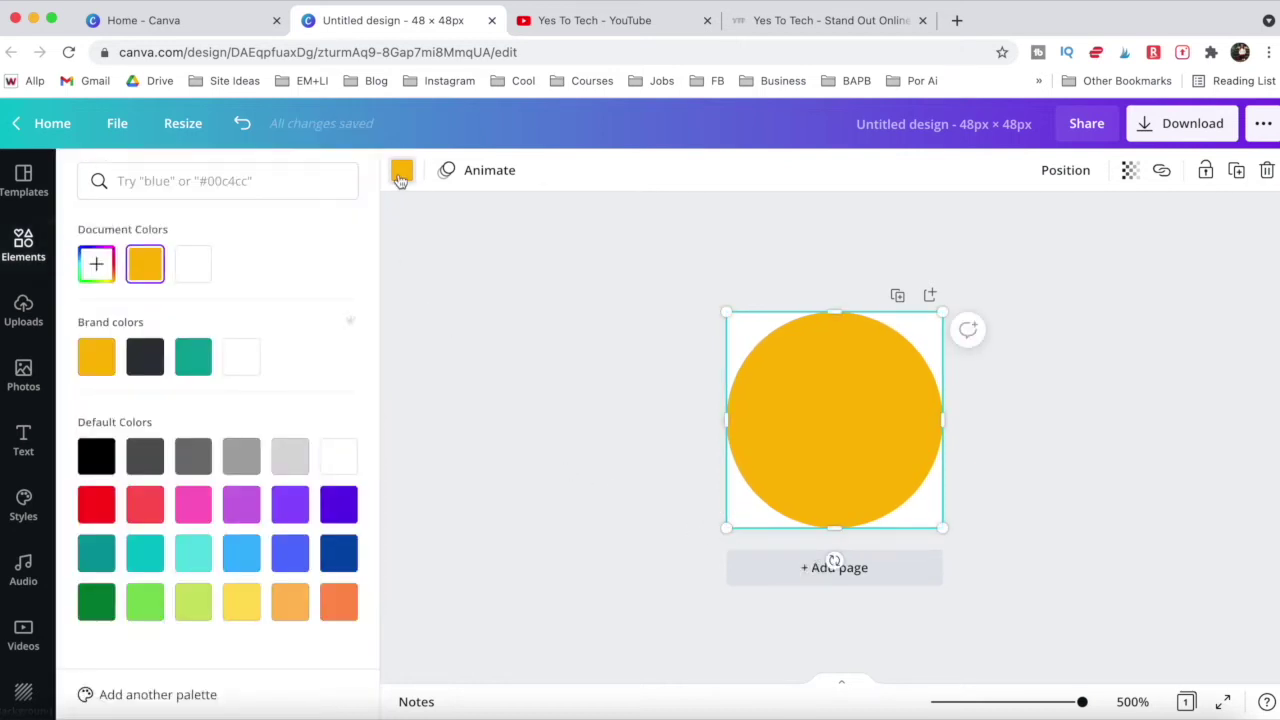
{"action": "left_click", "coordinate": [145, 357]}
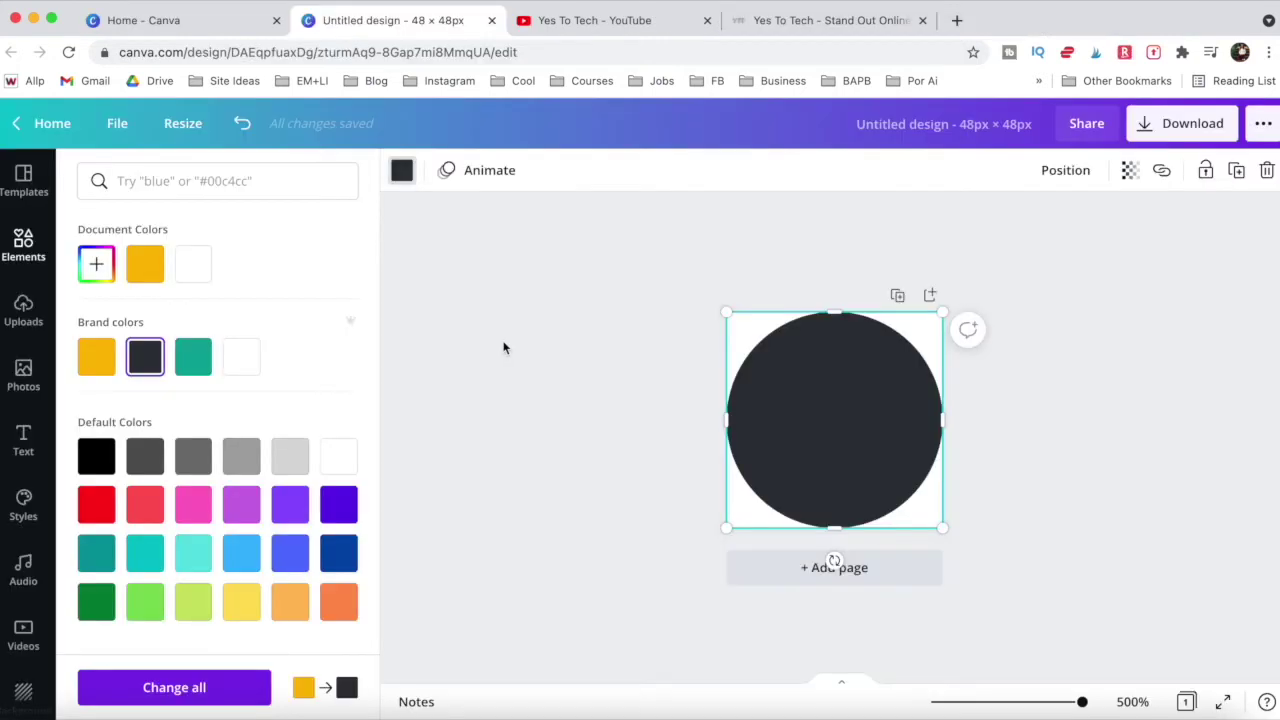
Step: Add a body text reading "YTT" and place it in the middle of the dark circle
{"action": "left_click", "coordinate": [23, 432]}
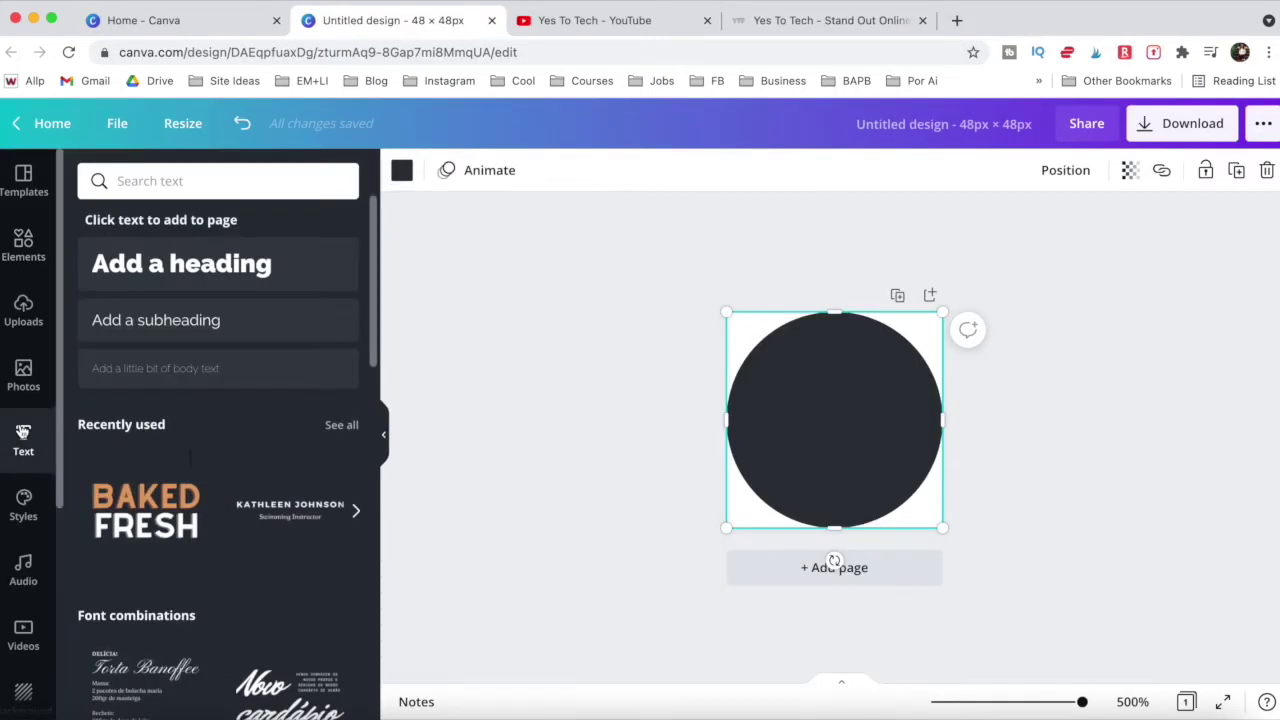
{"action": "left_click", "coordinate": [227, 383]}
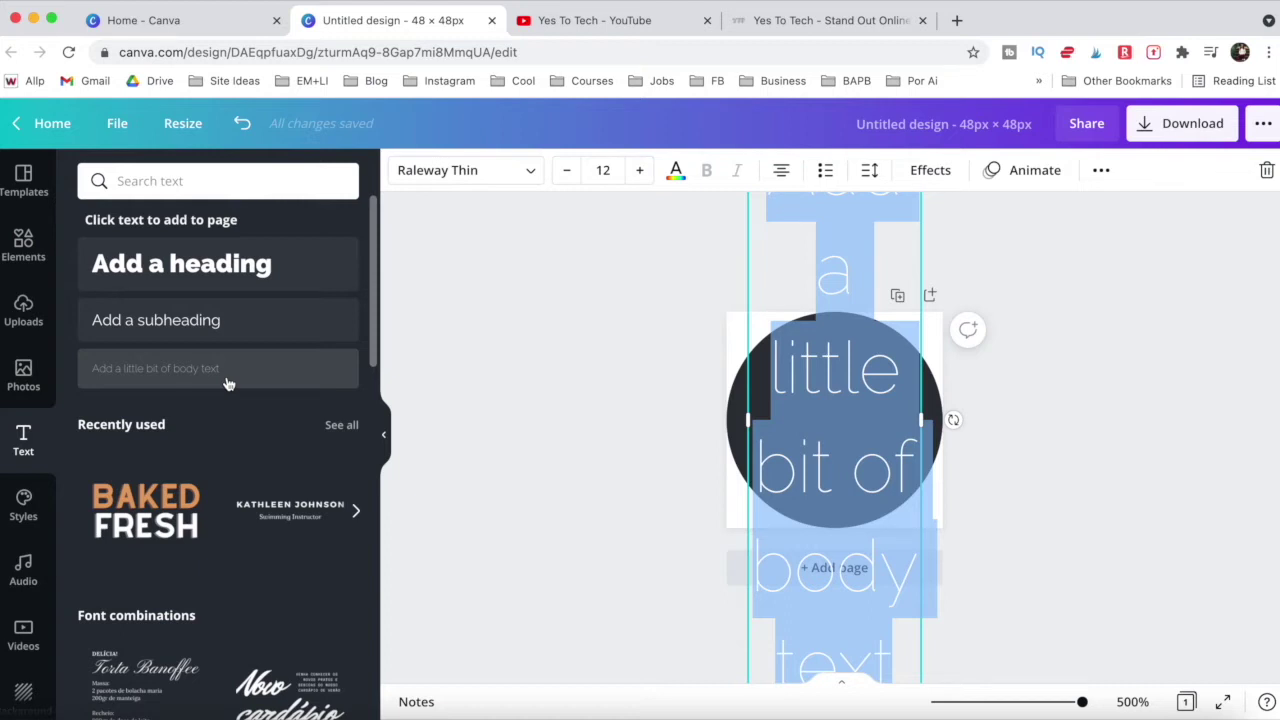
{"action": "key", "text": "BackSpace"}
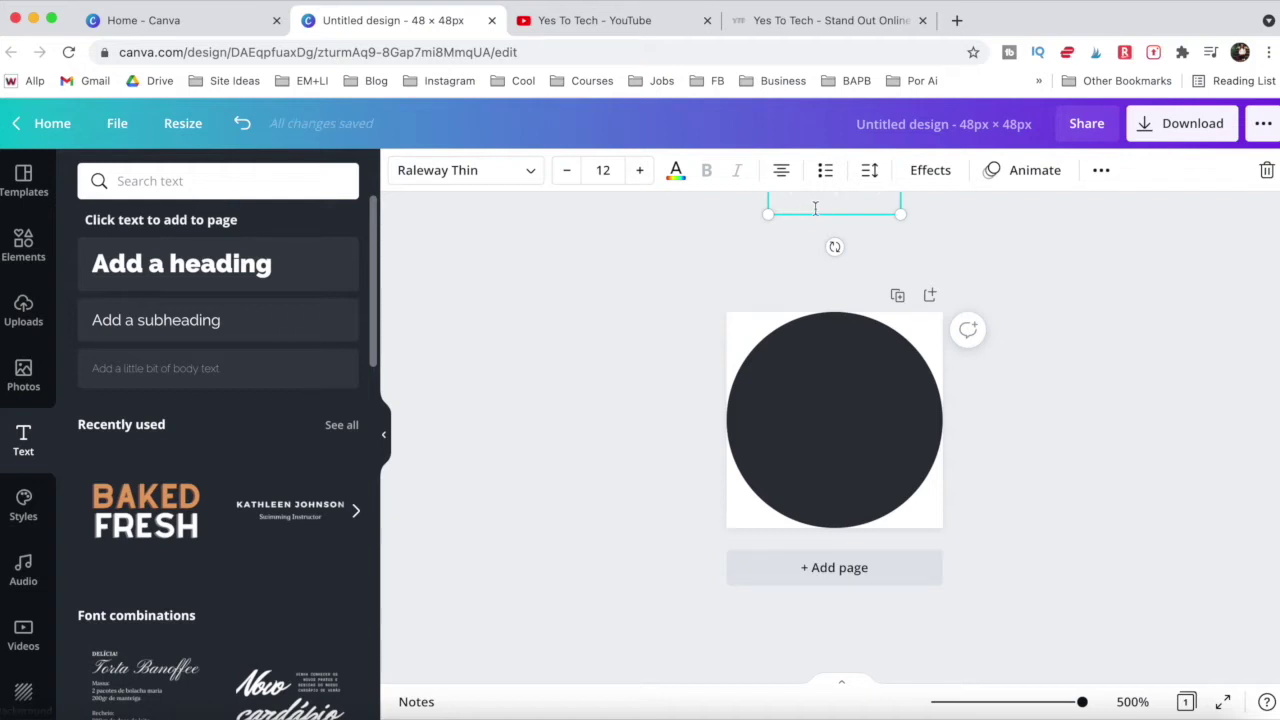
{"action": "left_click_drag", "start_coordinate": [832, 218], "coordinate": [807, 465]}
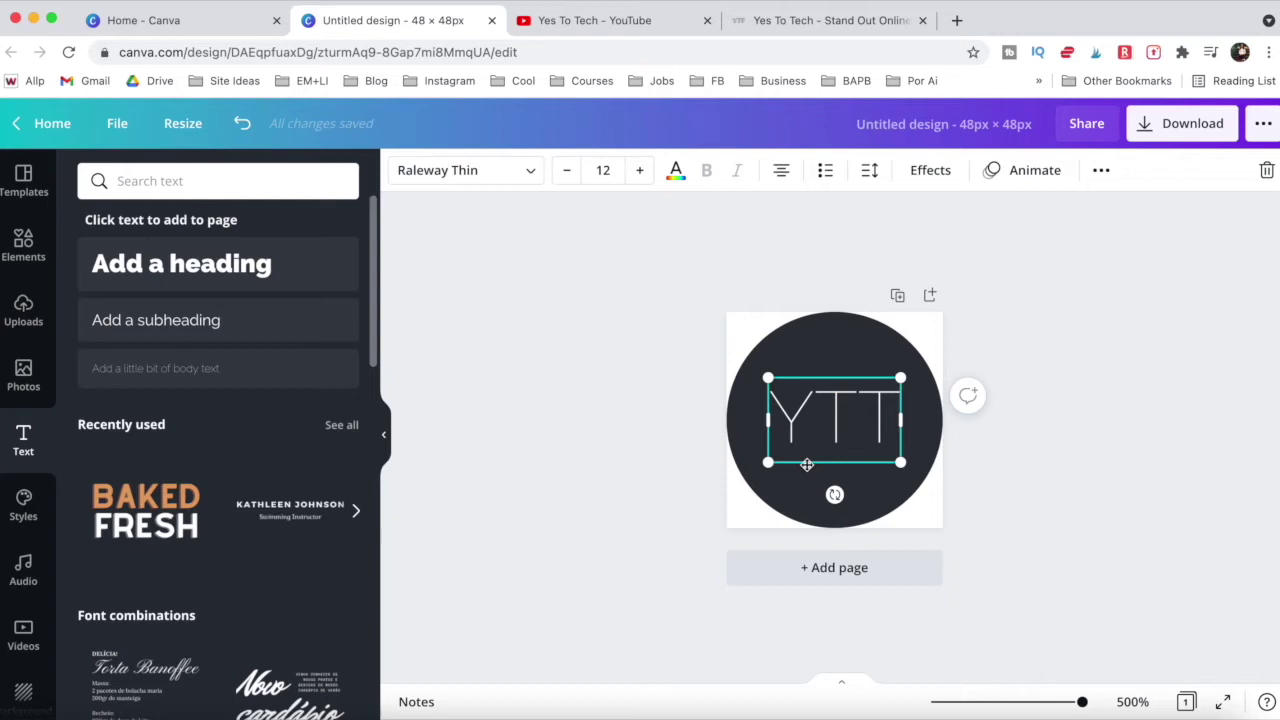
Step: Format the YTT text as Raleway Heavy, size 16, in the yellow brand color, and recenter it vertically in the circle
{"action": "left_click", "coordinate": [527, 175]}
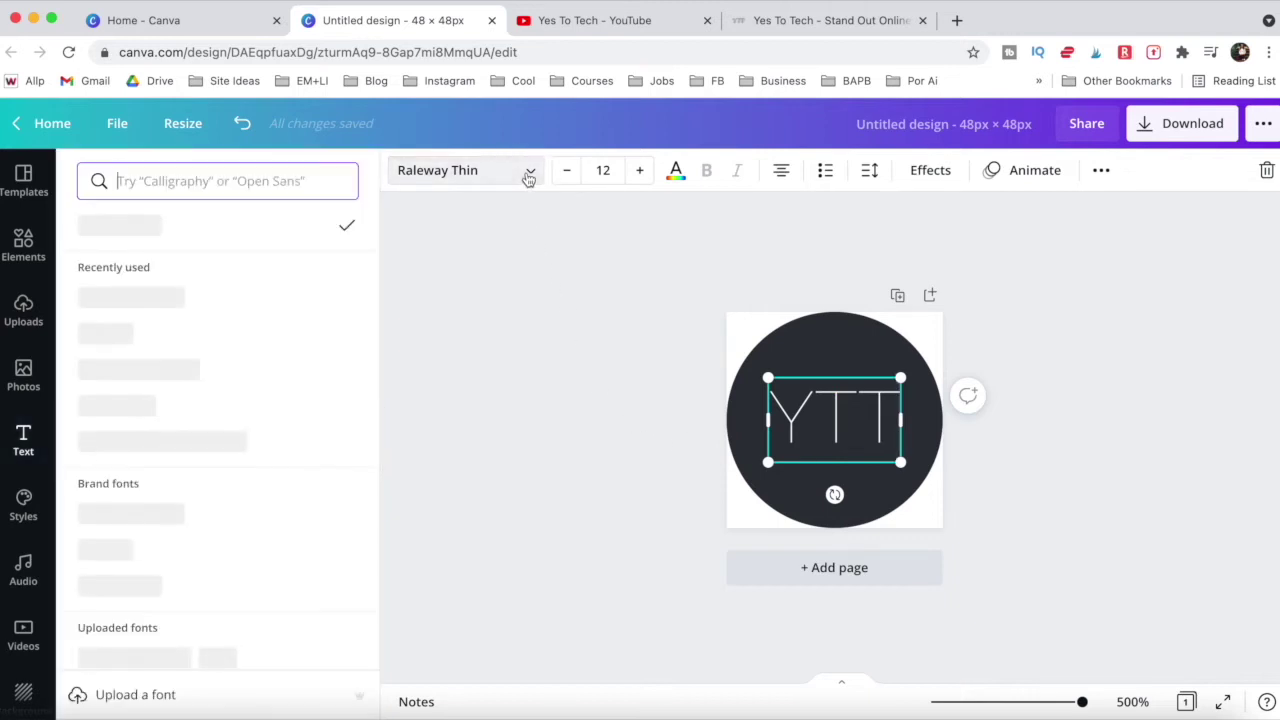
{"action": "left_click", "coordinate": [338, 297]}
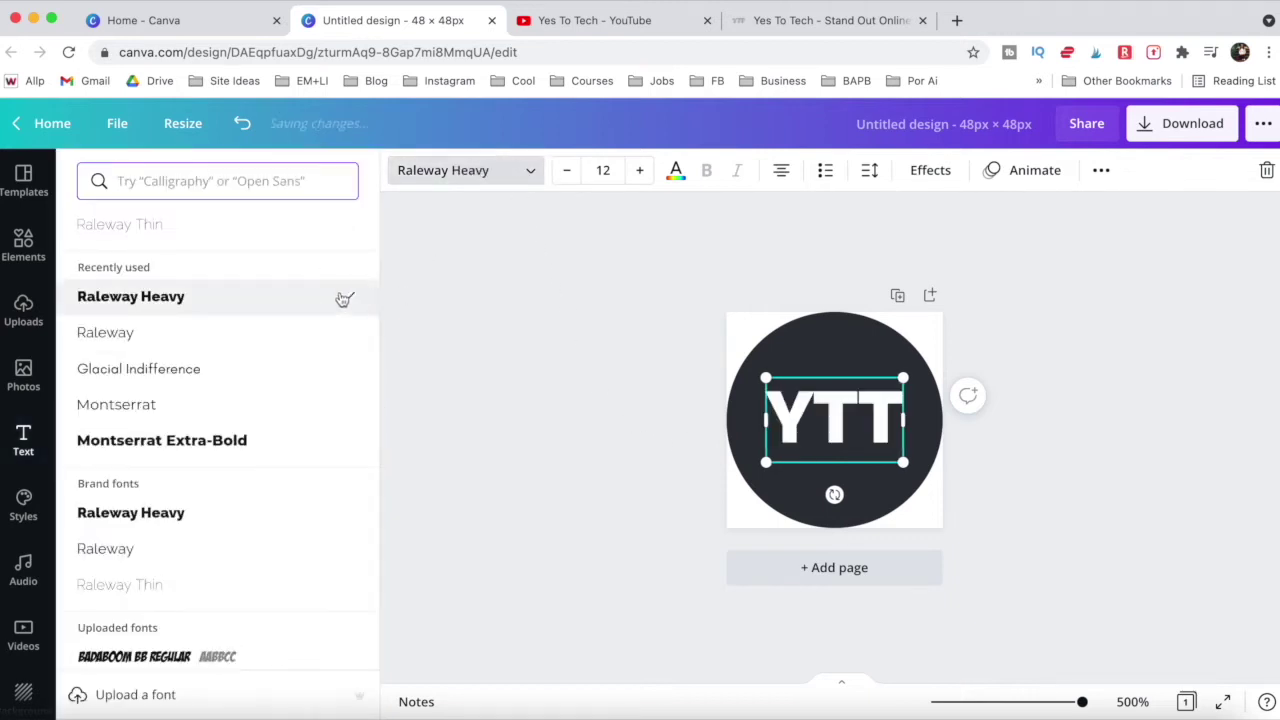
{"action": "left_click", "coordinate": [602, 170]}
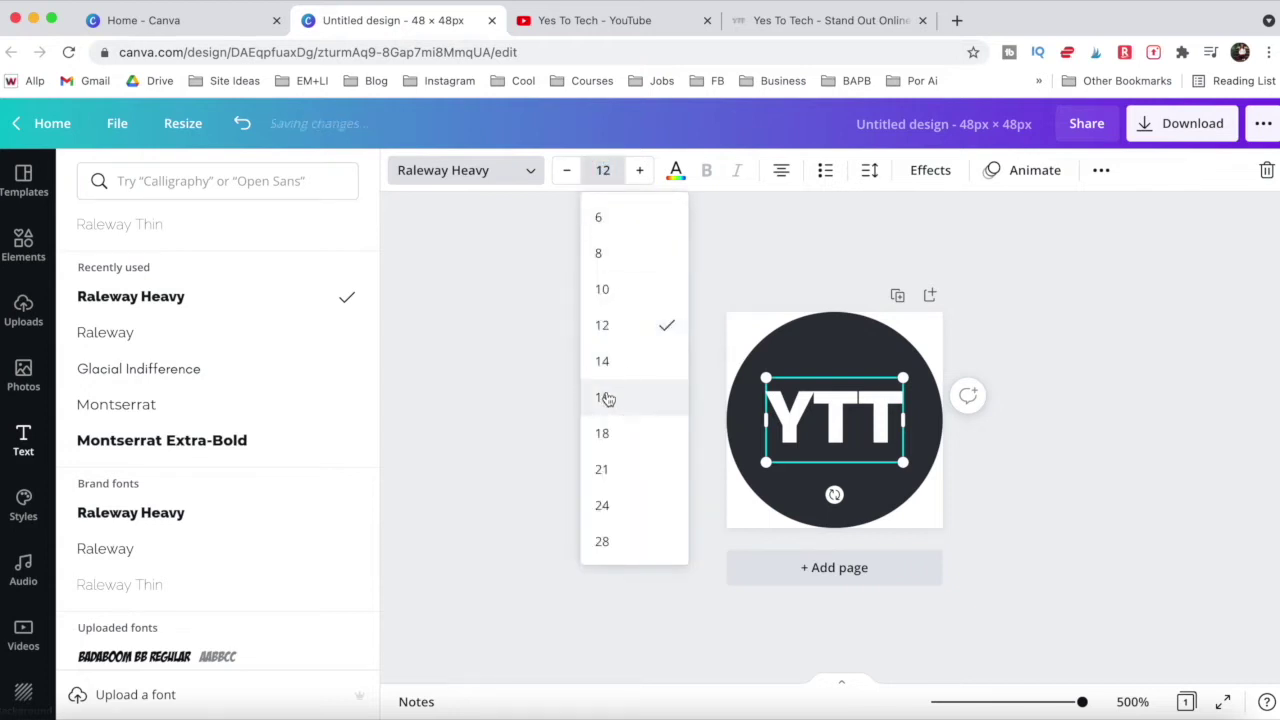
{"action": "left_click", "coordinate": [600, 397]}
{"action": "left_click", "coordinate": [676, 175]}
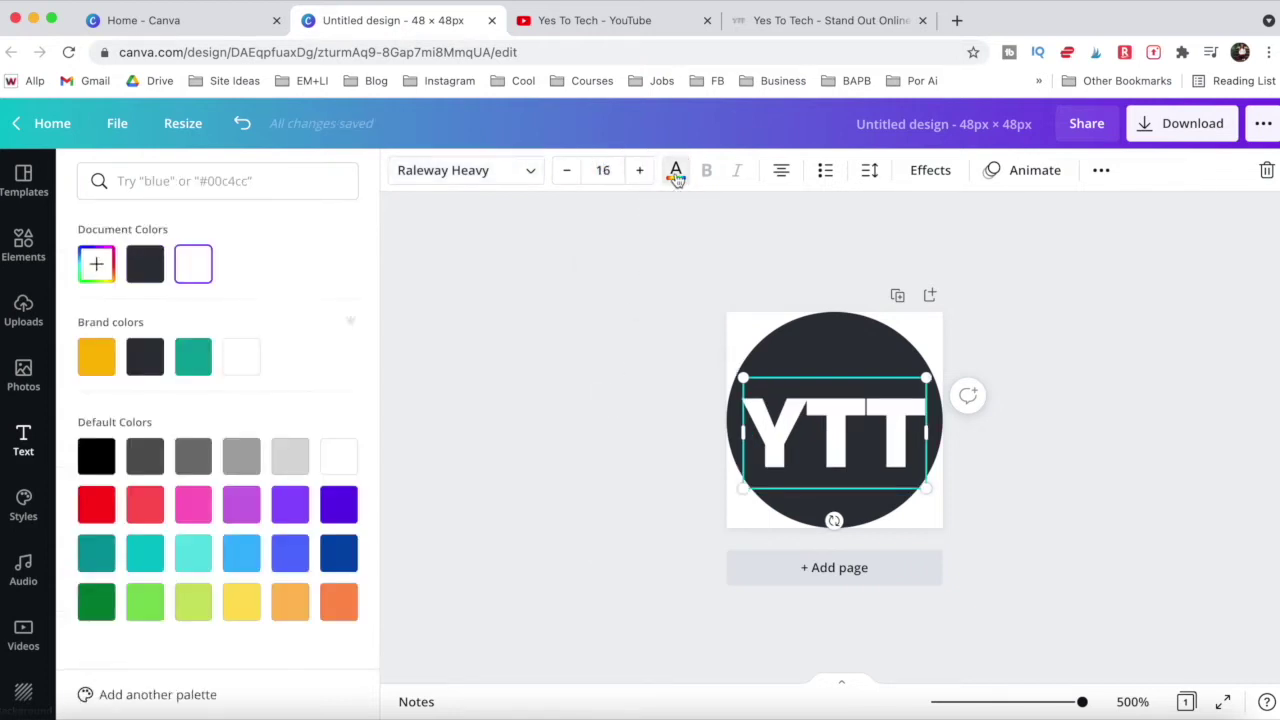
{"action": "left_click", "coordinate": [96, 356]}
{"action": "left_click_drag", "start_coordinate": [877, 491], "coordinate": [877, 479]}
{"action": "left_click", "coordinate": [866, 540]}
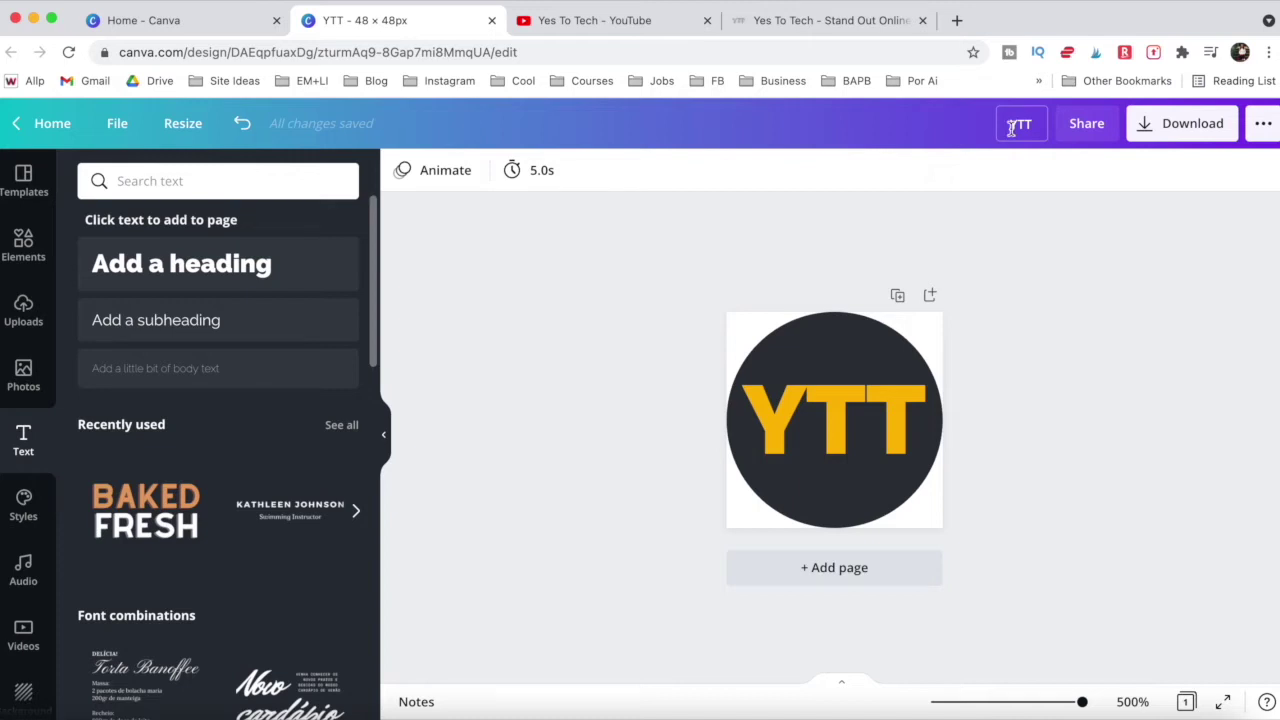
Step: Rename the design as "Canva Favicon"
{"action": "left_click", "coordinate": [1012, 128]}
{"action": "key", "text": "BackSpace"}
{"action": "type", "text": "Canva Favicon"}
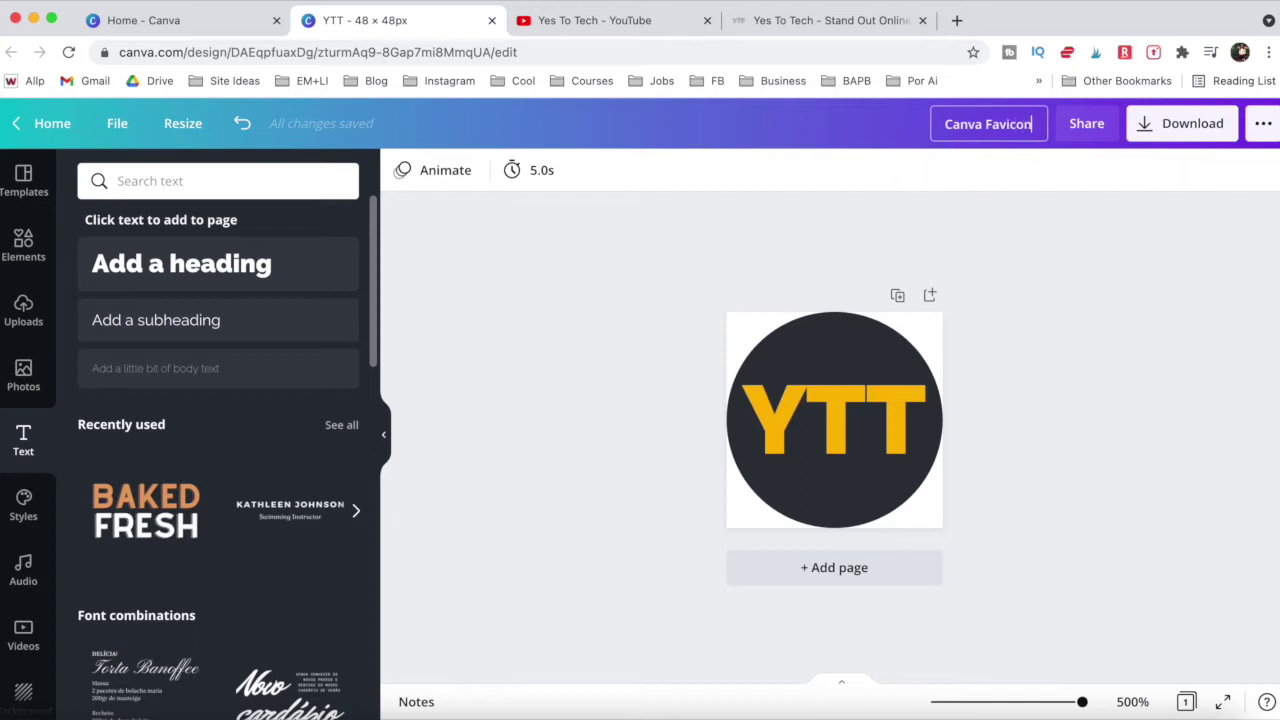
Step: Download the favicon as a PNG at size 1 with a transparent background and open the downloaded file
{"action": "left_click", "coordinate": [1210, 135]}
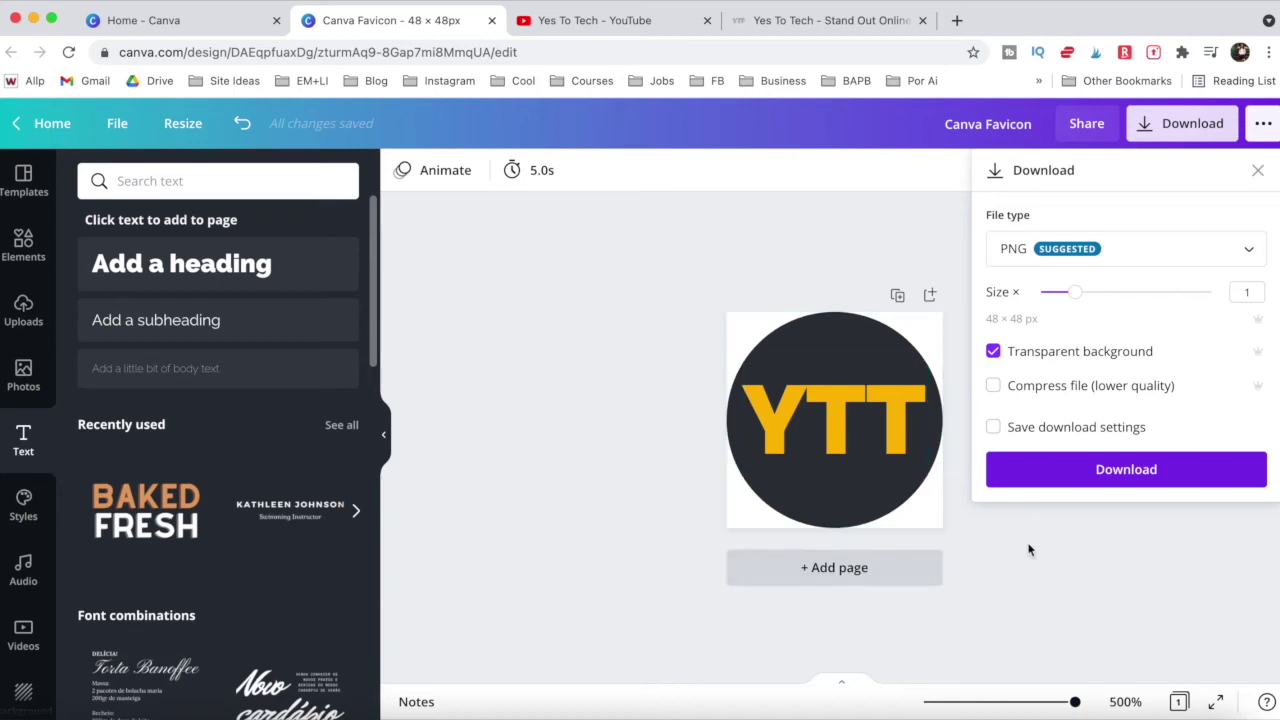
{"action": "left_click", "coordinate": [1130, 470]}
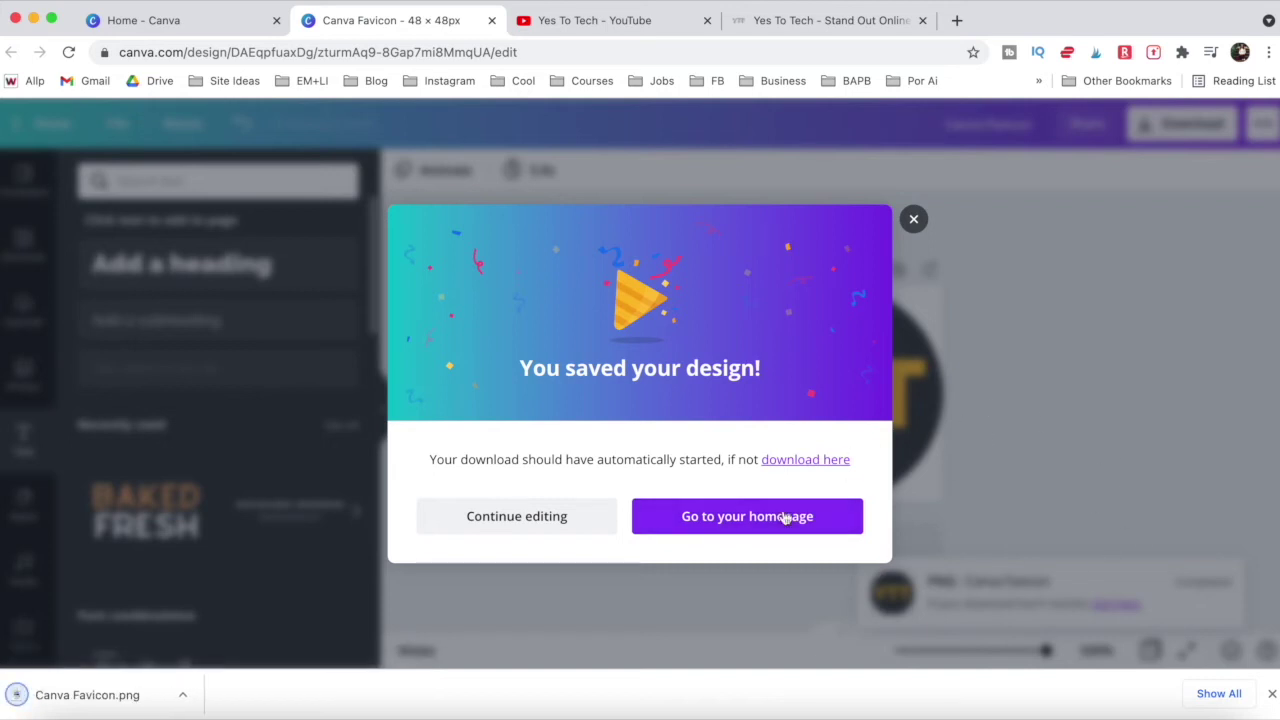
{"action": "left_click", "coordinate": [87, 694]}
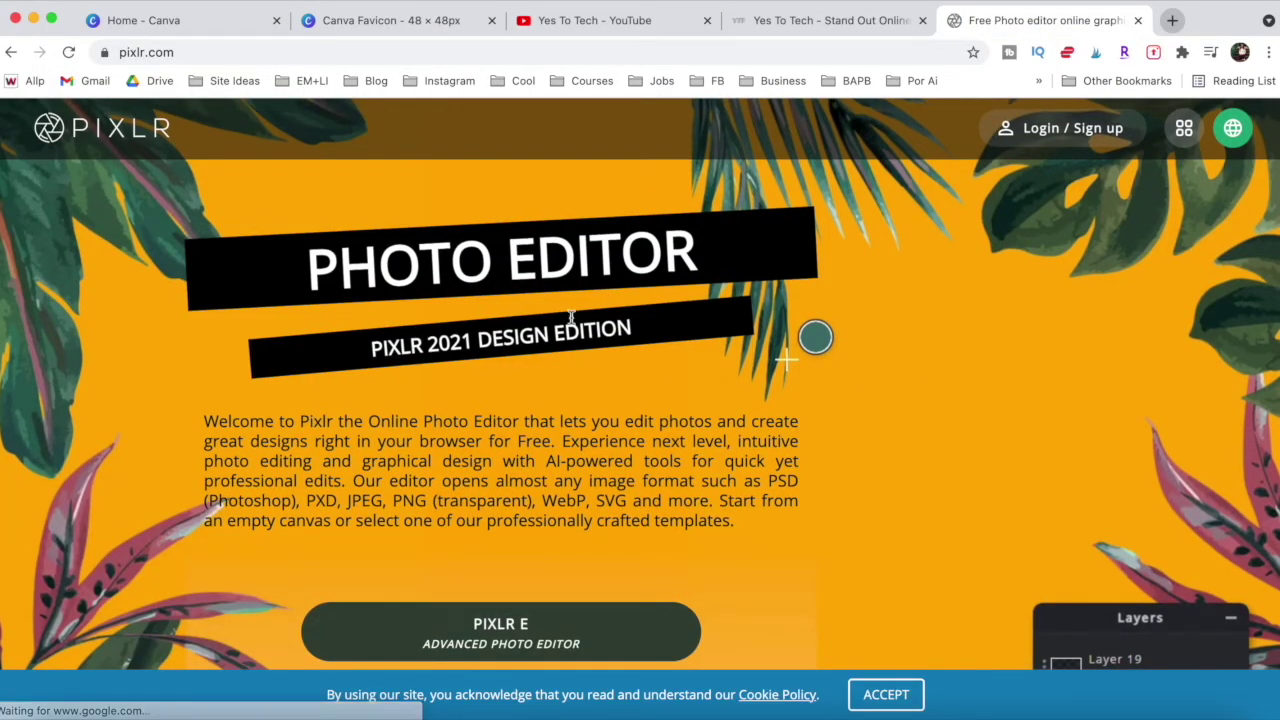
Step: Launch the Pixlr E advanced editor and open Canva Favicon.png from the Downloads folder
{"action": "scroll", "coordinate": [505, 352], "scroll_direction": "down", "scroll_amount": 1}
{"action": "scroll", "coordinate": [505, 357], "scroll_direction": "down", "scroll_amount": 5}
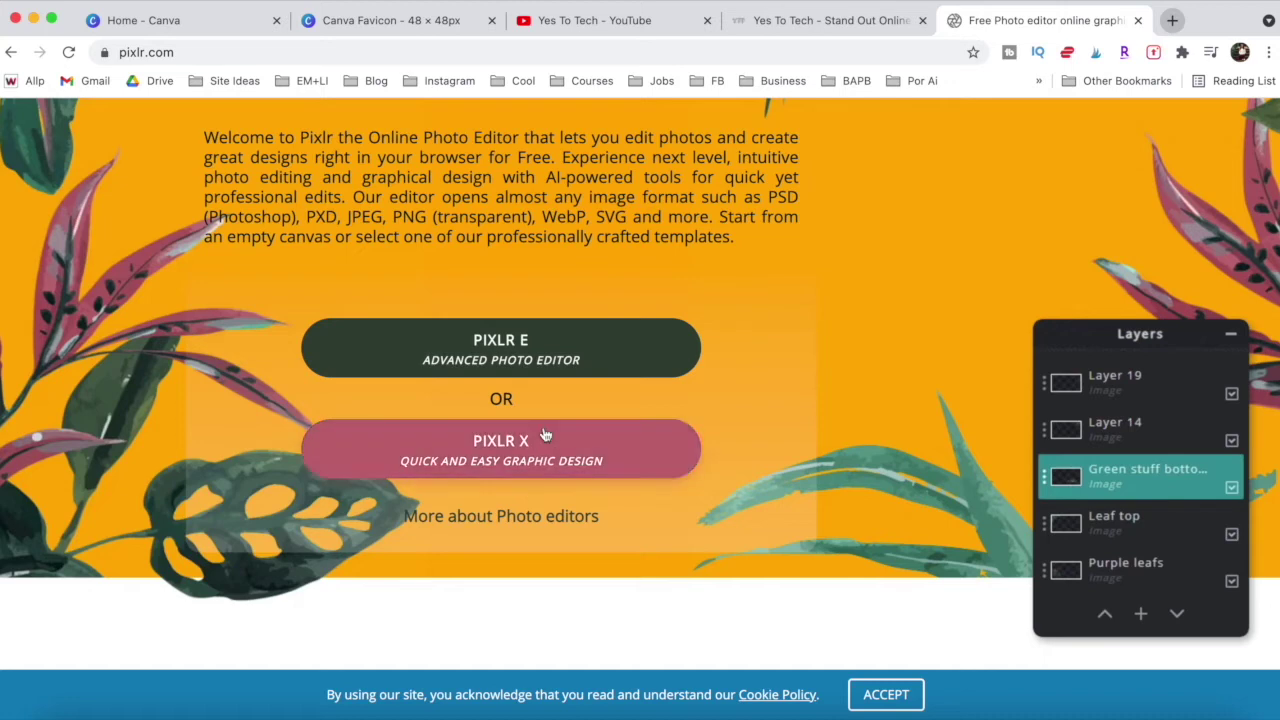
{"action": "left_click", "coordinate": [532, 367]}
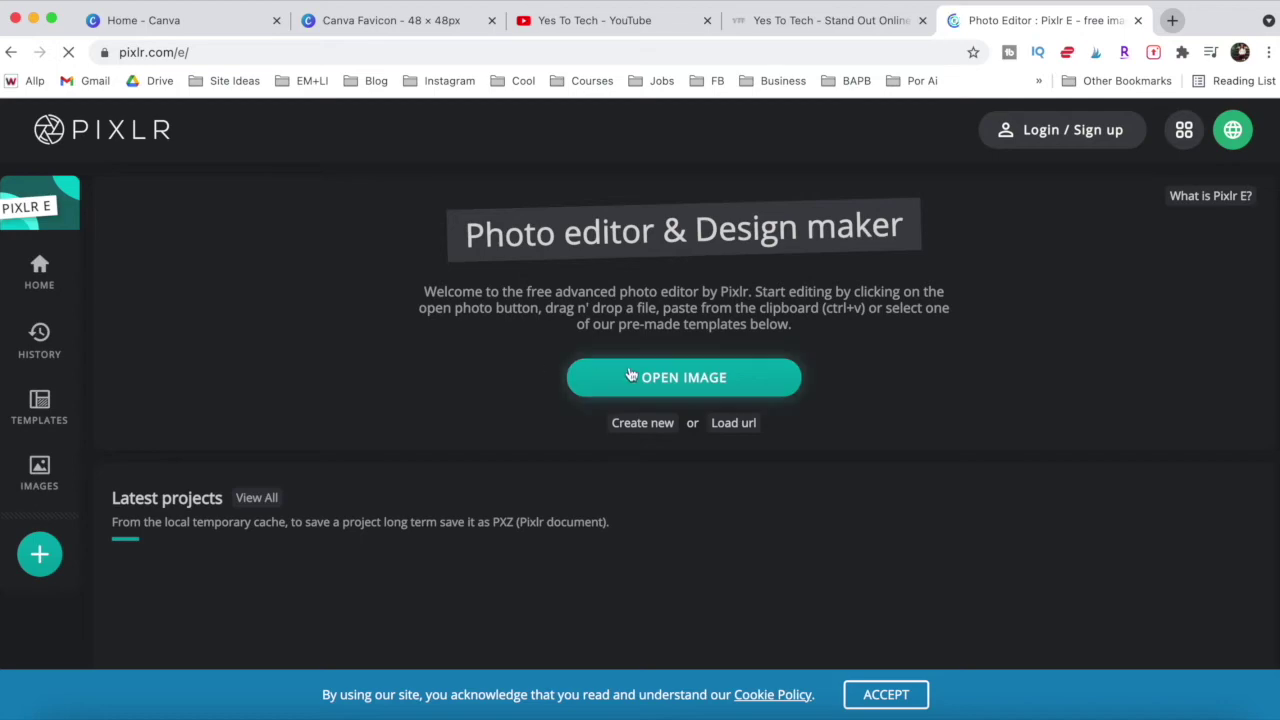
{"action": "left_click", "coordinate": [666, 377]}
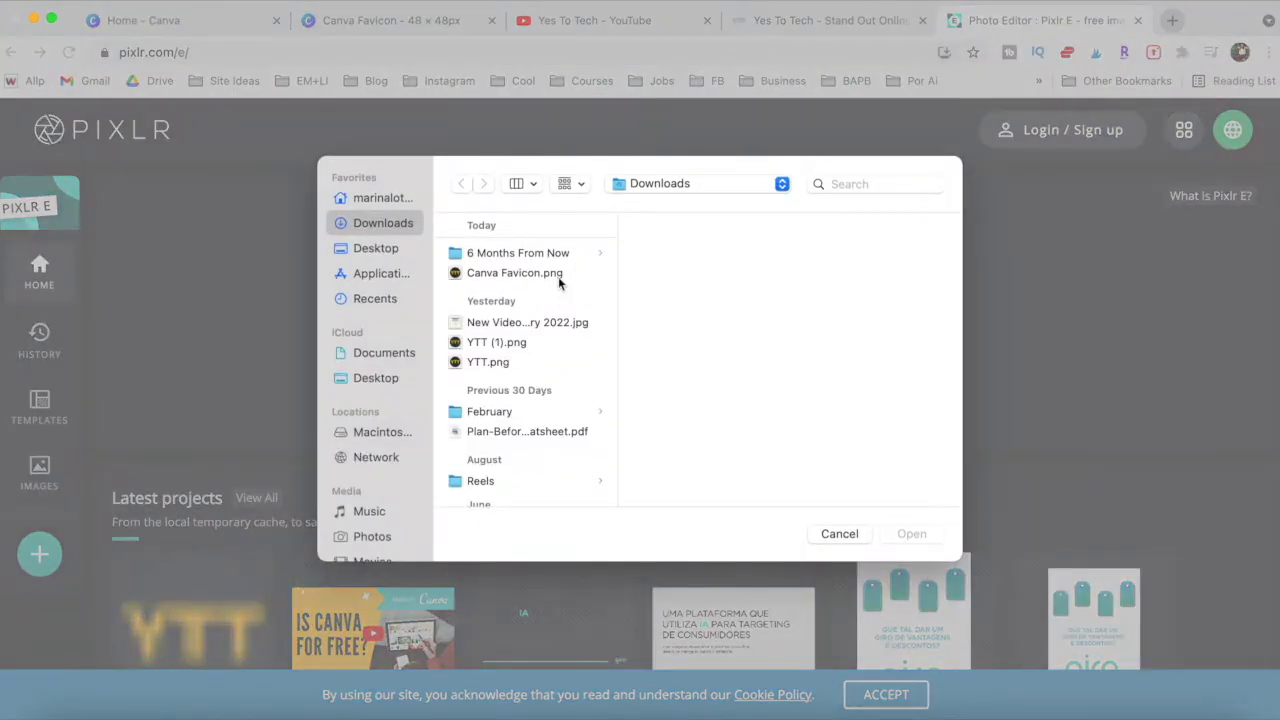
{"action": "left_click", "coordinate": [558, 277]}
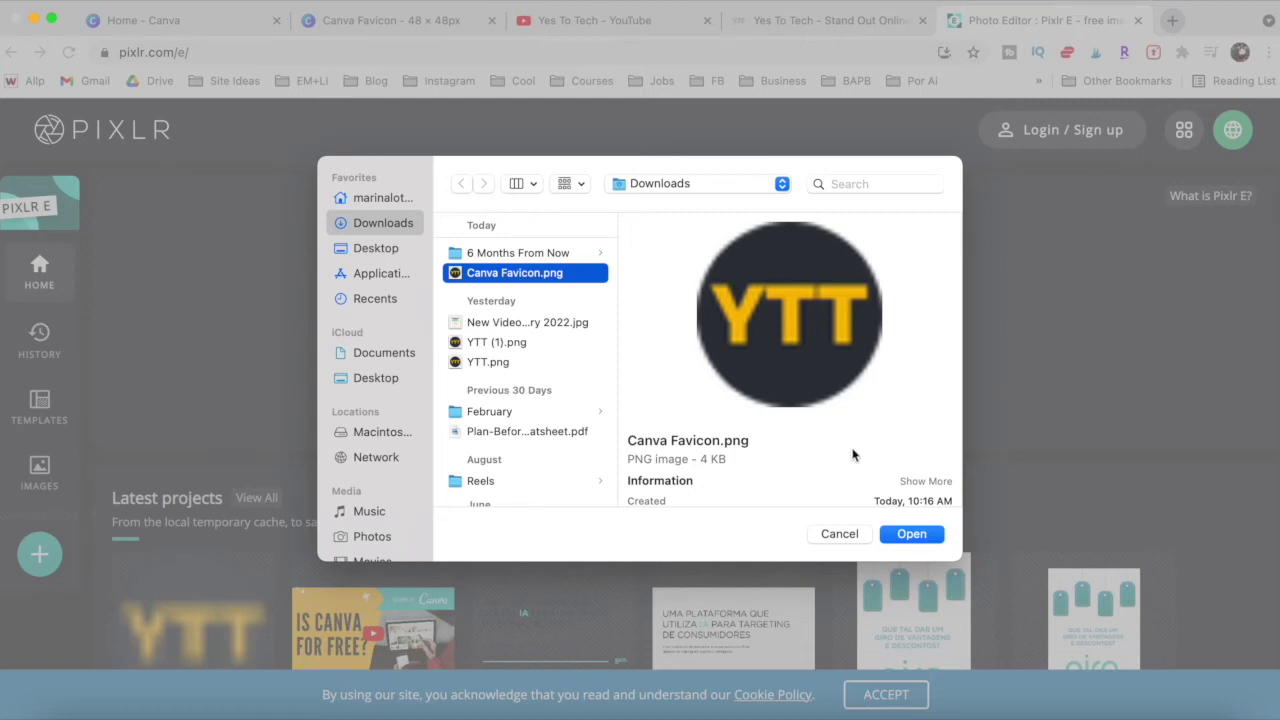
{"action": "left_click", "coordinate": [908, 534]}
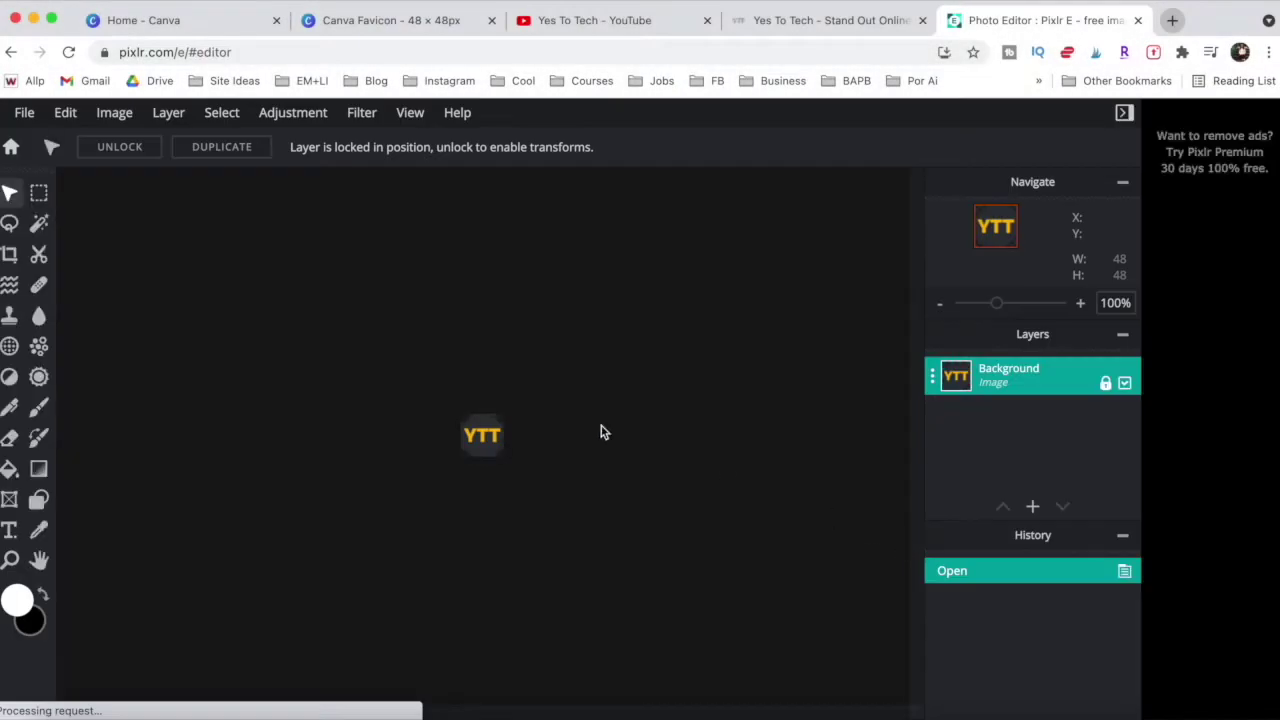
Step: Resize the favicon image to a width of 16 px with constrained proportions
{"action": "left_click", "coordinate": [115, 113]}
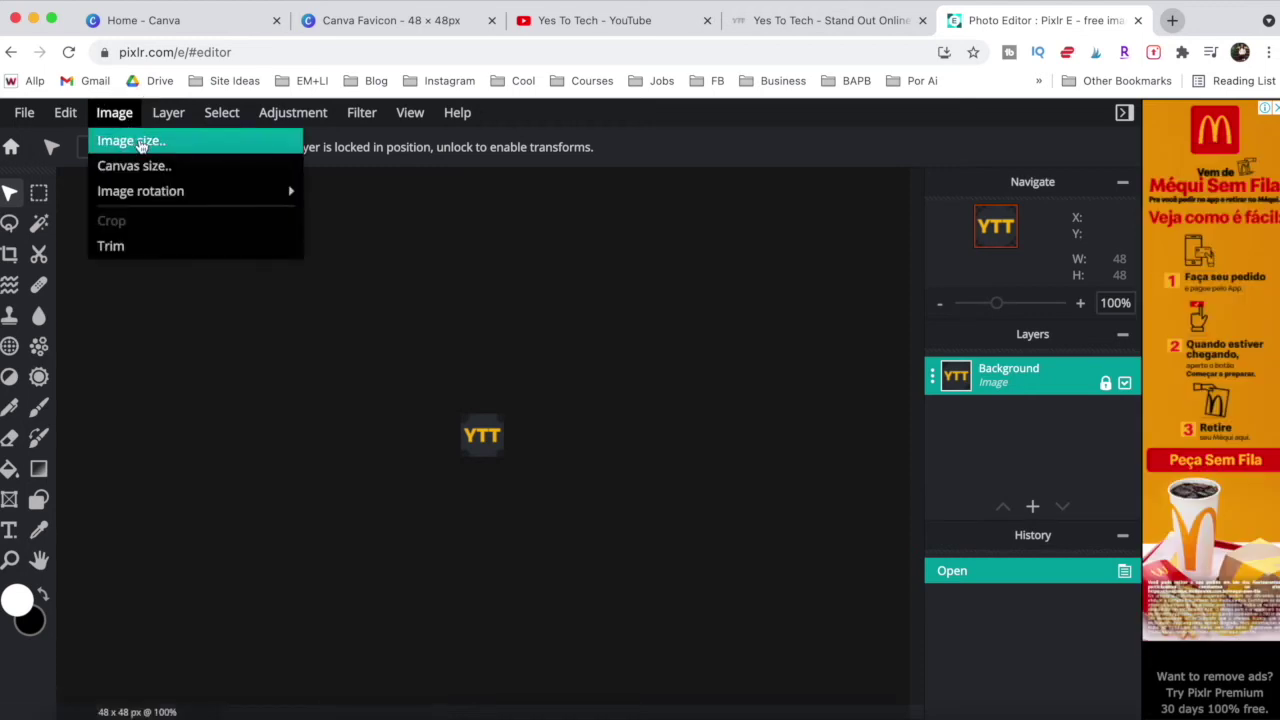
{"action": "left_click", "coordinate": [141, 145]}
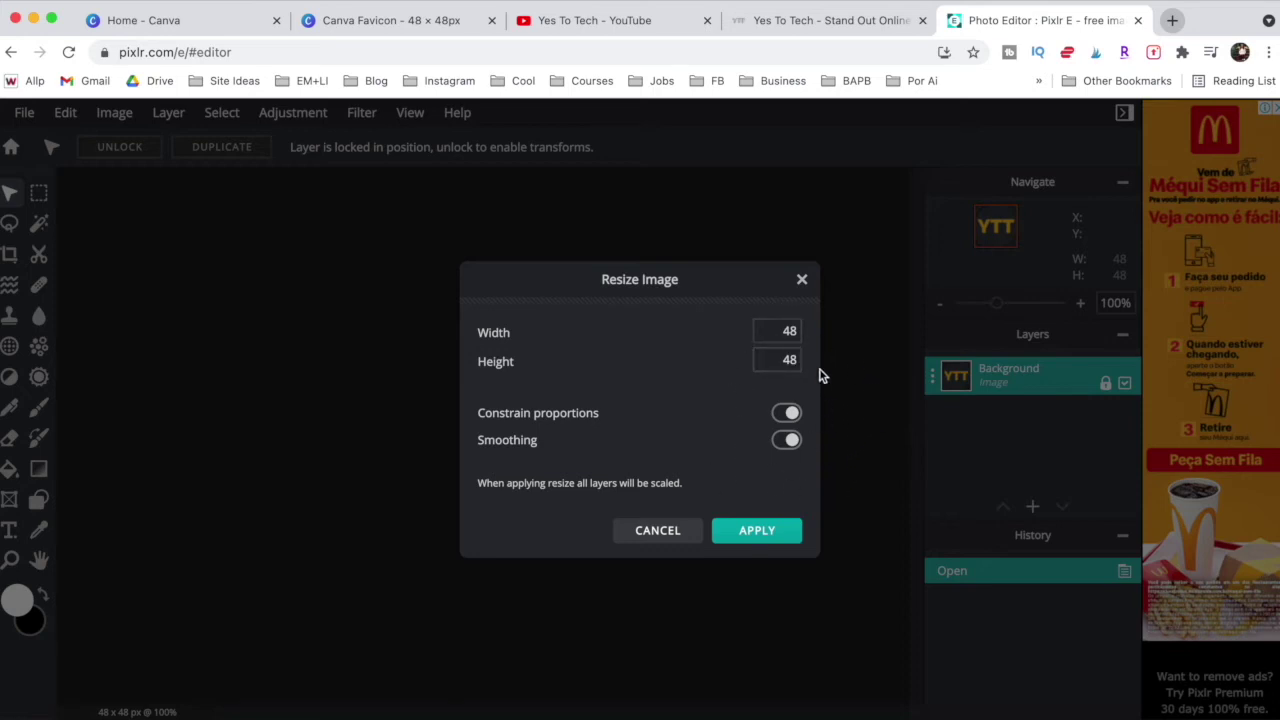
{"action": "left_click", "coordinate": [792, 332]}
{"action": "type", "text": "16"}
{"action": "left_click", "coordinate": [790, 536]}
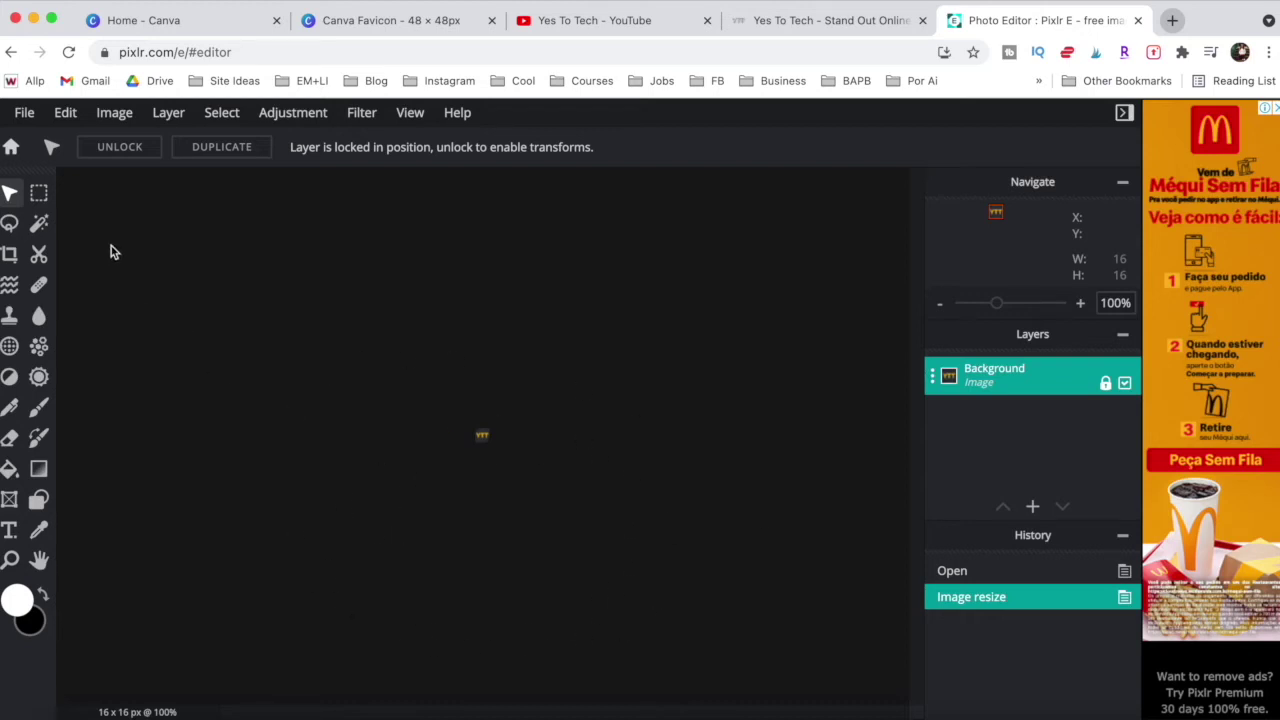
Step: Save the resized favicon to the computer as a PNG named Canva Favicon and open the downloaded file
{"action": "left_click", "coordinate": [22, 114]}
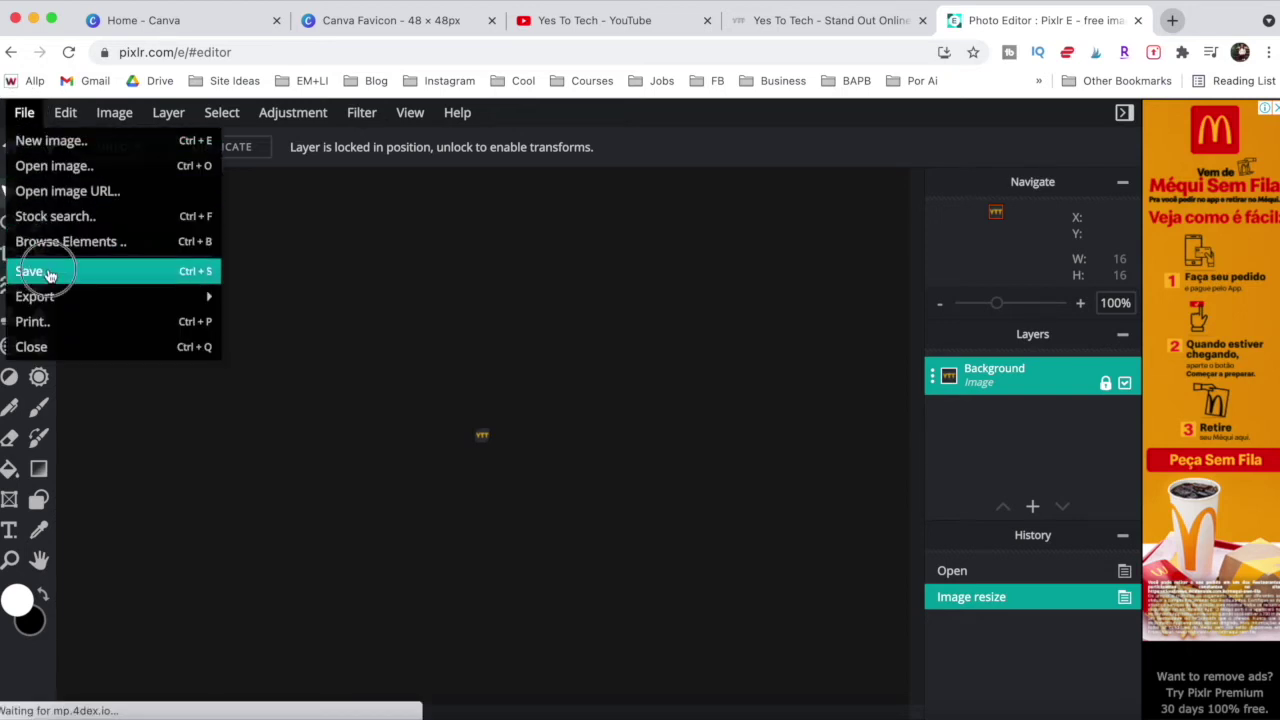
{"action": "left_click", "coordinate": [50, 274]}
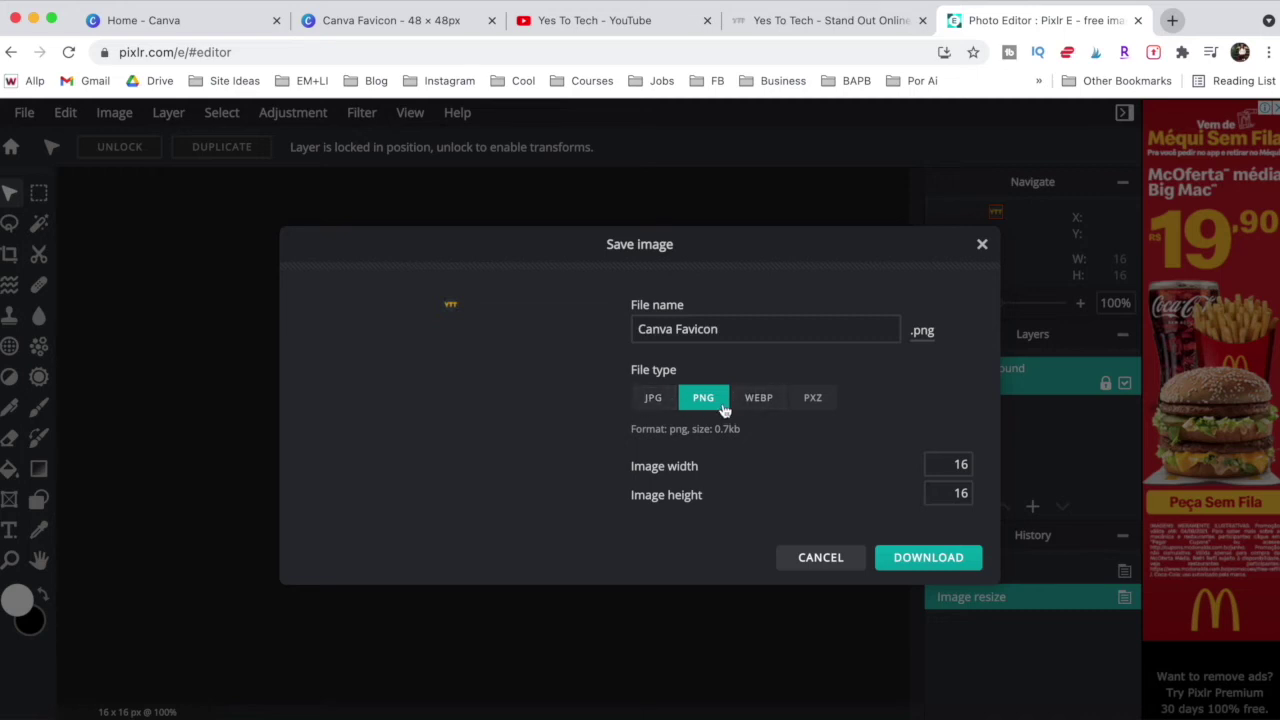
{"action": "left_click", "coordinate": [918, 560]}
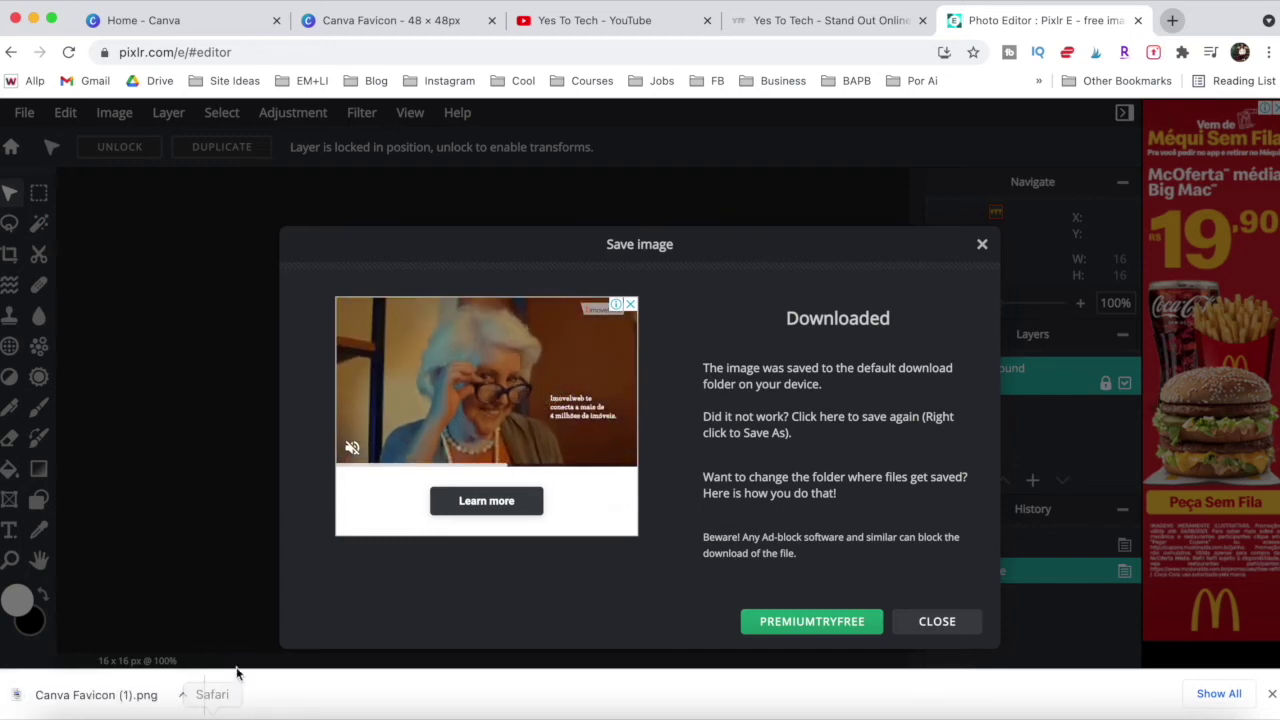
{"action": "left_click", "coordinate": [96, 694]}
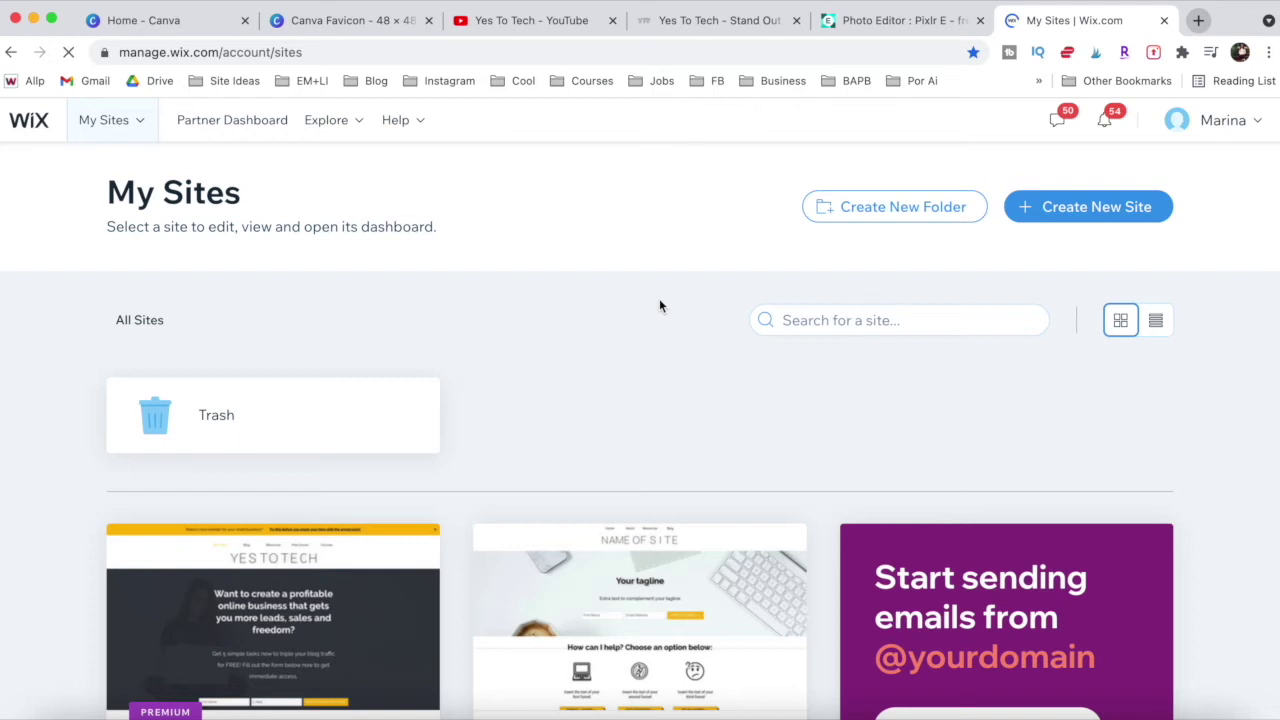
Step: Select the Yes To Tech site in Wix and go to the Favicon section of its website settings
{"action": "scroll", "coordinate": [659, 298], "scroll_direction": "down", "scroll_amount": 3}
{"action": "mouse_move", "coordinate": [356, 385]}
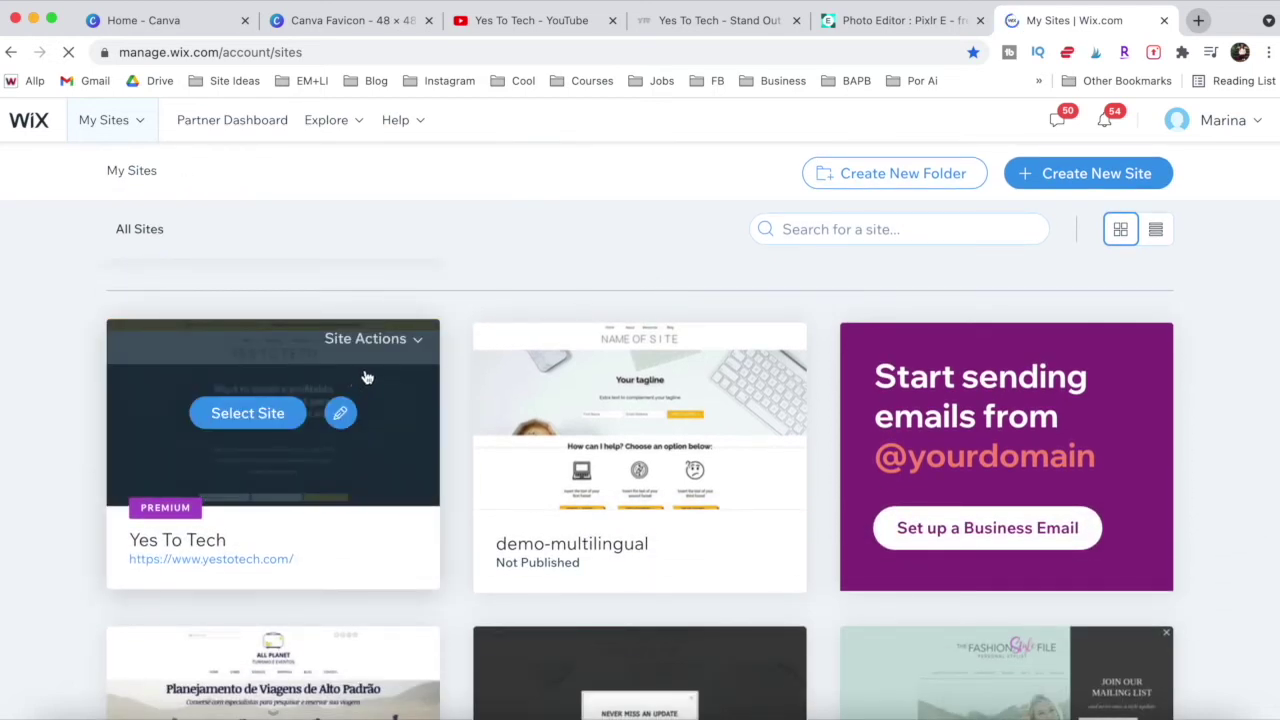
{"action": "left_click", "coordinate": [290, 416]}
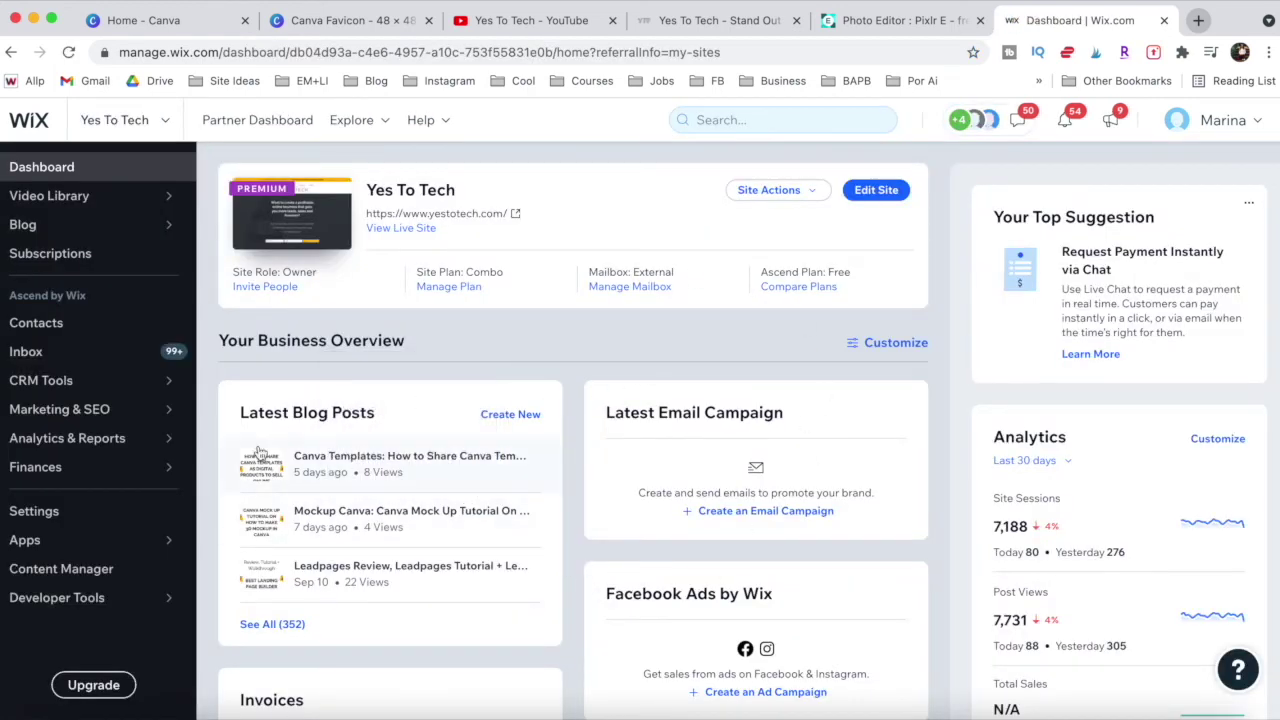
{"action": "left_click", "coordinate": [152, 513]}
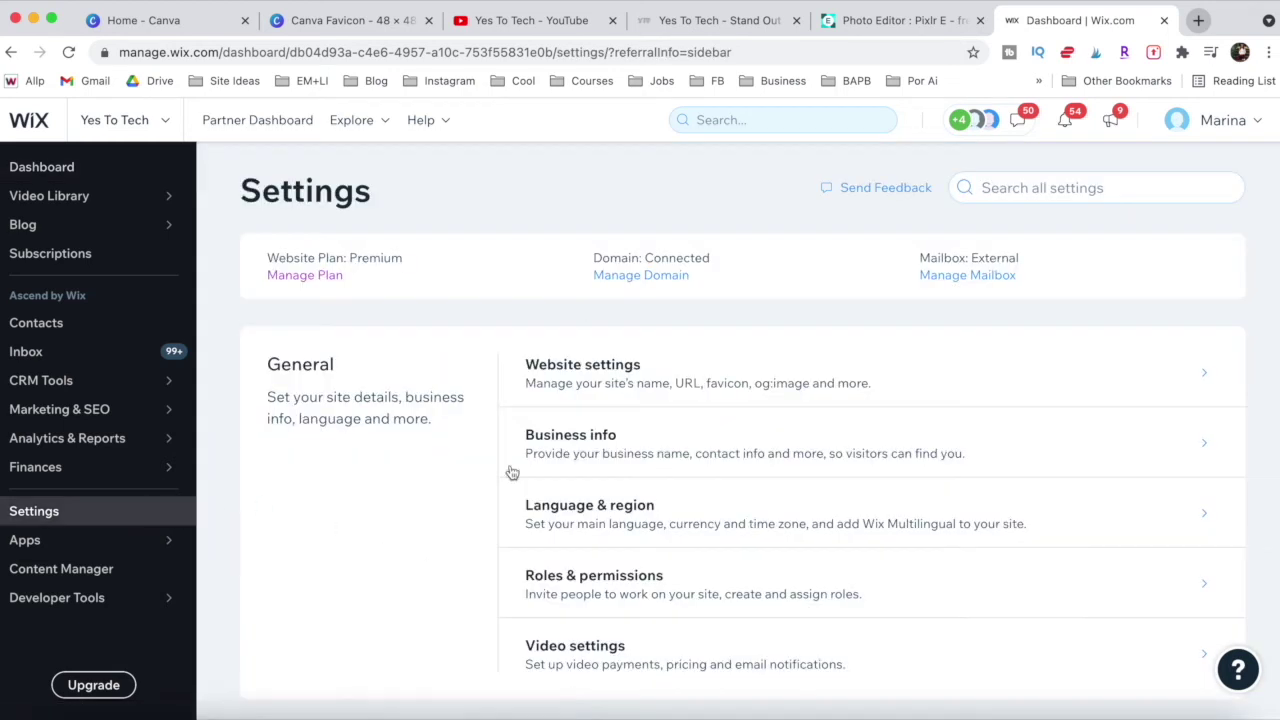
{"action": "left_click", "coordinate": [592, 397]}
{"action": "scroll", "coordinate": [590, 395], "scroll_direction": "down", "scroll_amount": 3}
{"action": "scroll", "coordinate": [590, 395], "scroll_direction": "down", "scroll_amount": 5}
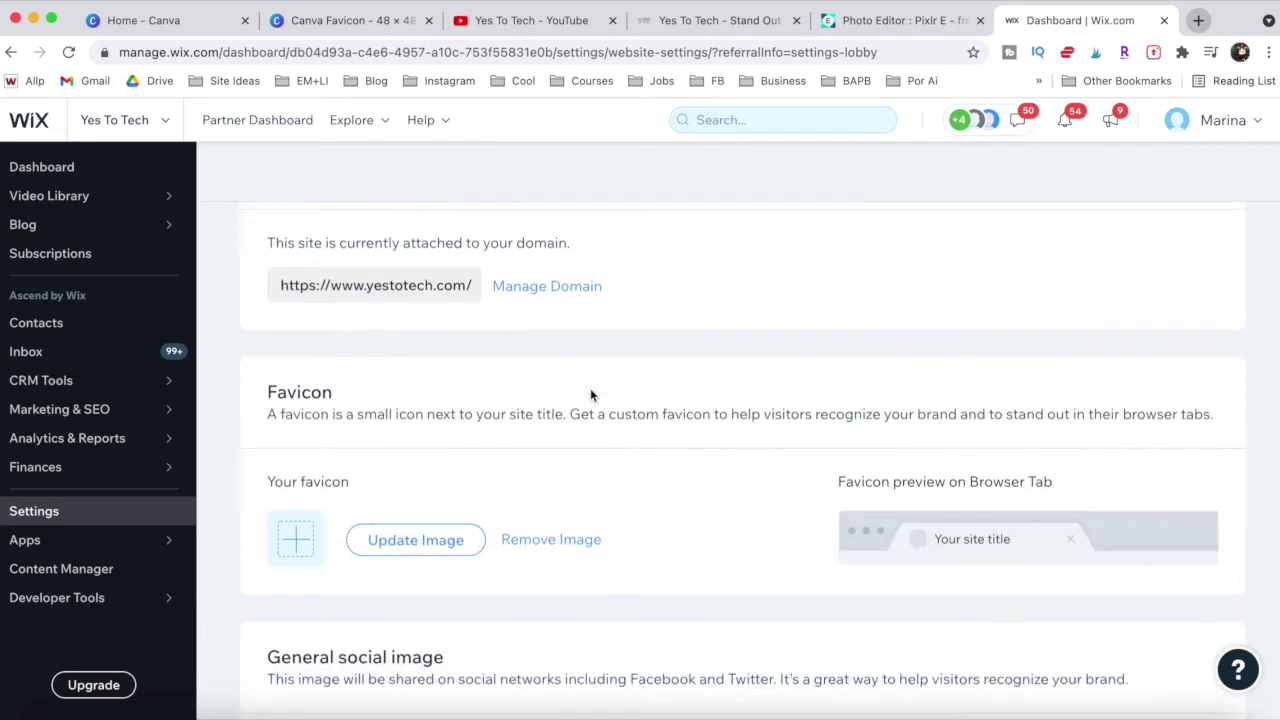
Step: Upload Canva Favicon (1).png from the computer's Downloads folder to the favicon media library
{"action": "left_click", "coordinate": [415, 517]}
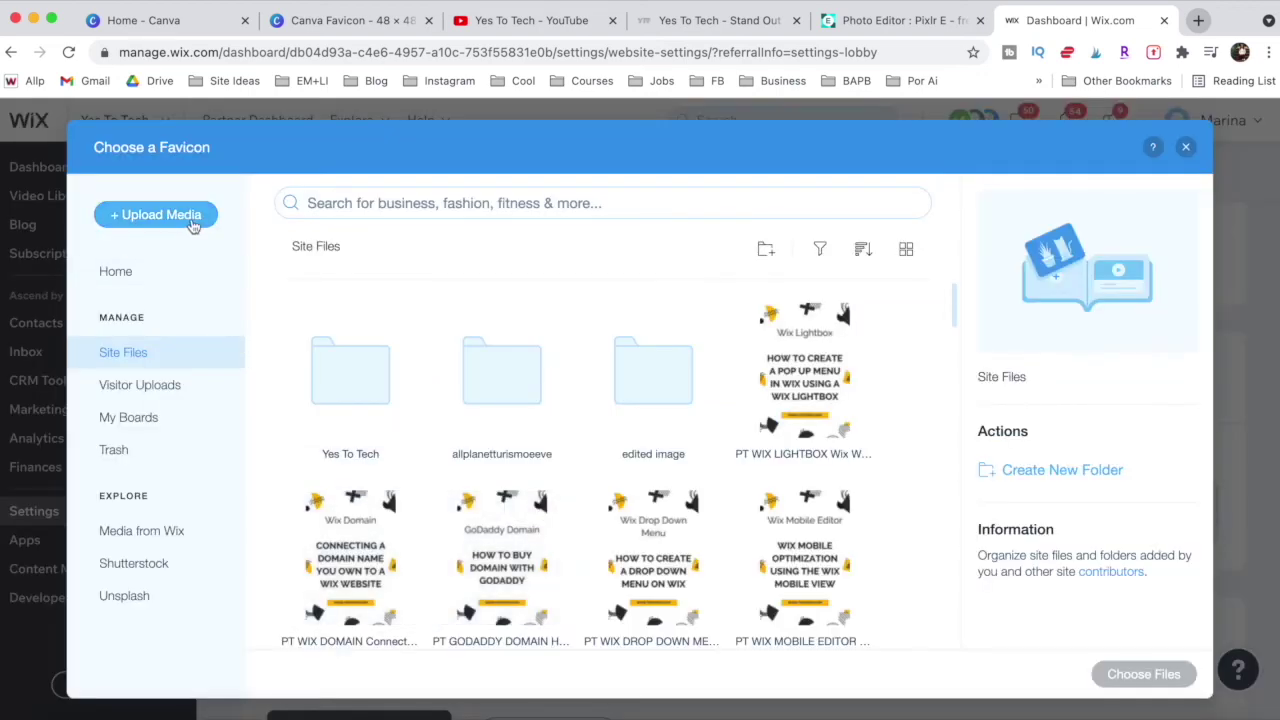
{"action": "left_click", "coordinate": [160, 215]}
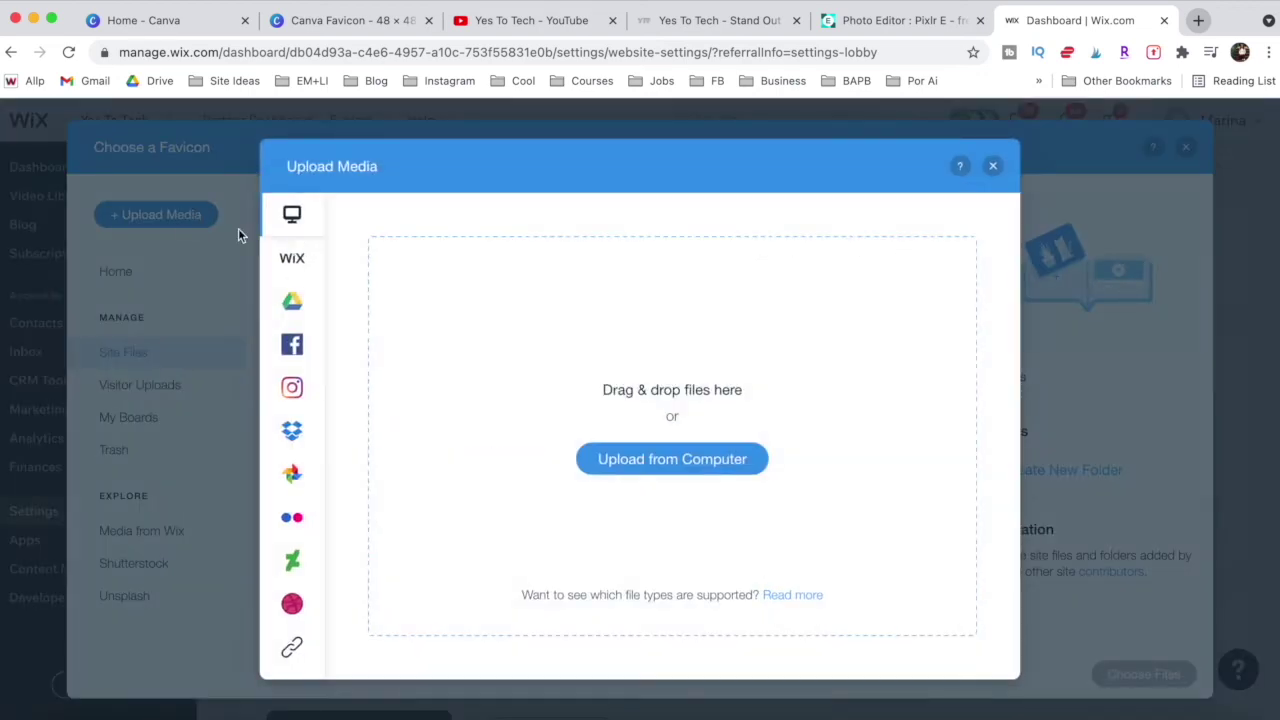
{"action": "left_click", "coordinate": [624, 461]}
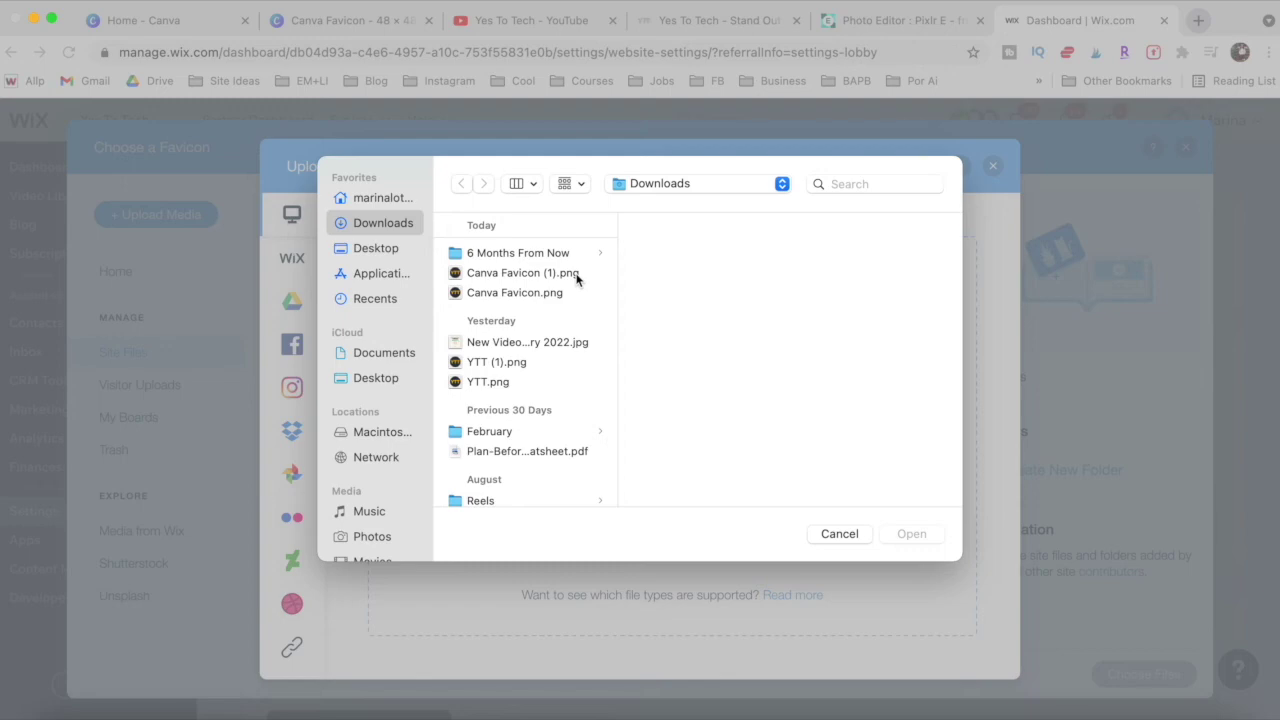
{"action": "left_click", "coordinate": [576, 279]}
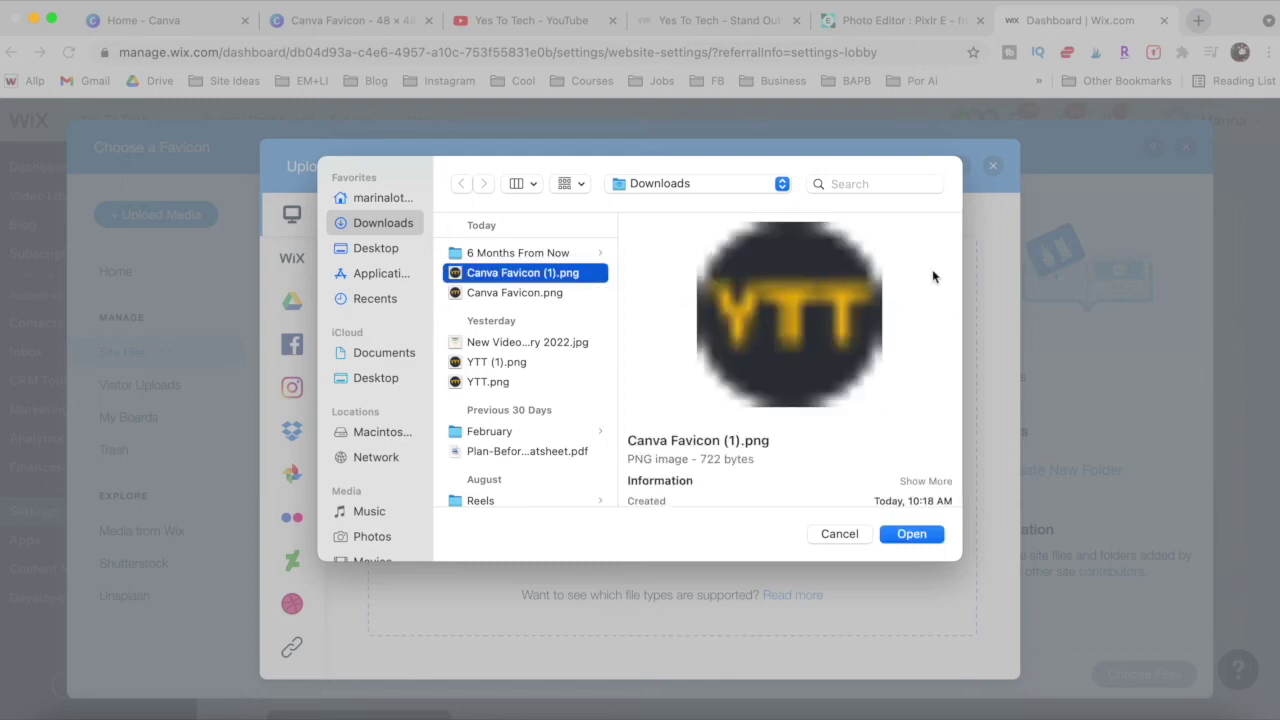
{"action": "left_click", "coordinate": [913, 535]}
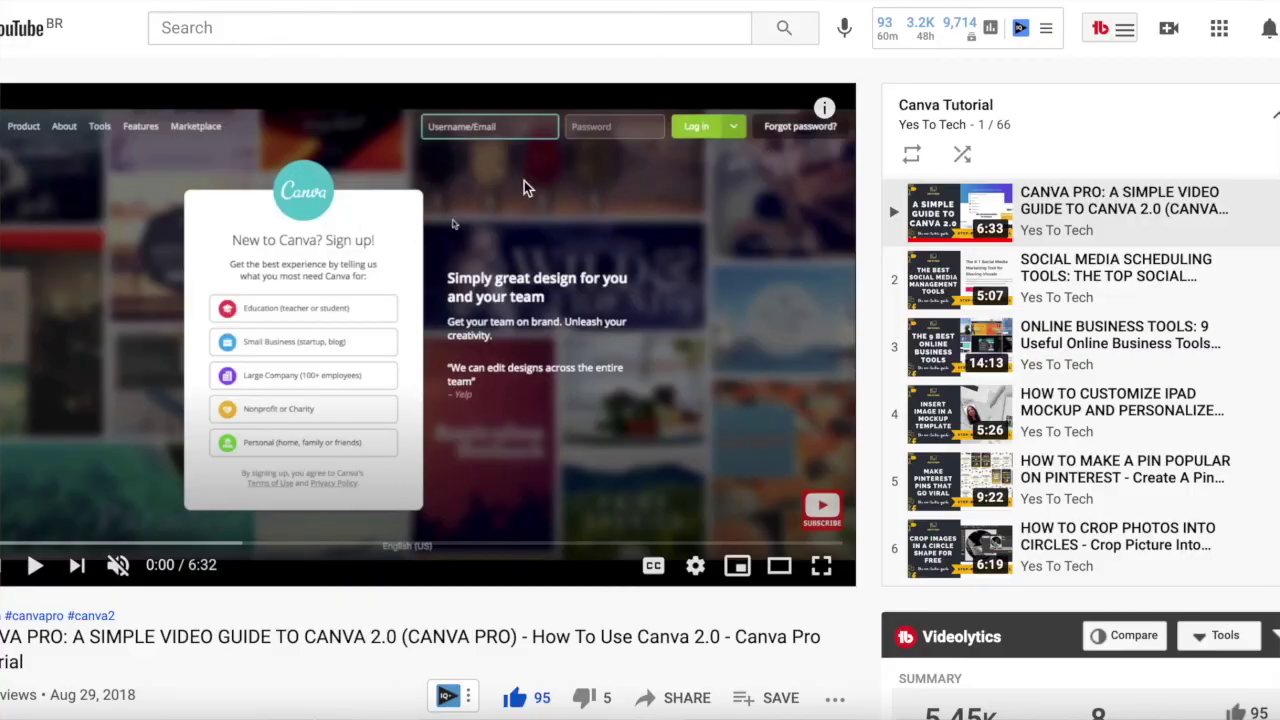
Step: Open the sign-up form for the free cheat sheet "15 Brilliant Tools To Run Your Online Biz" on the Yes To Tech website
{"action": "scroll", "coordinate": [1076, 305], "scroll_direction": "down", "scroll_amount": 2}
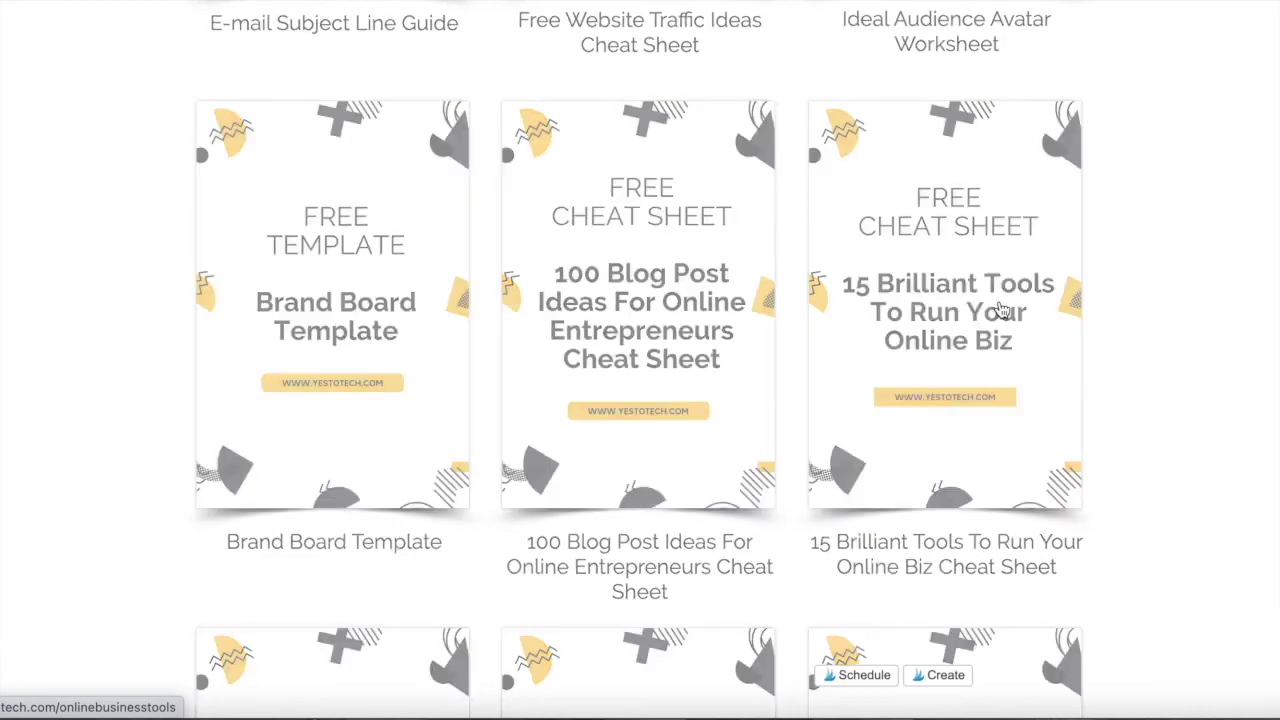
{"action": "left_click", "coordinate": [1002, 311]}
{"action": "left_click", "coordinate": [704, 554]}
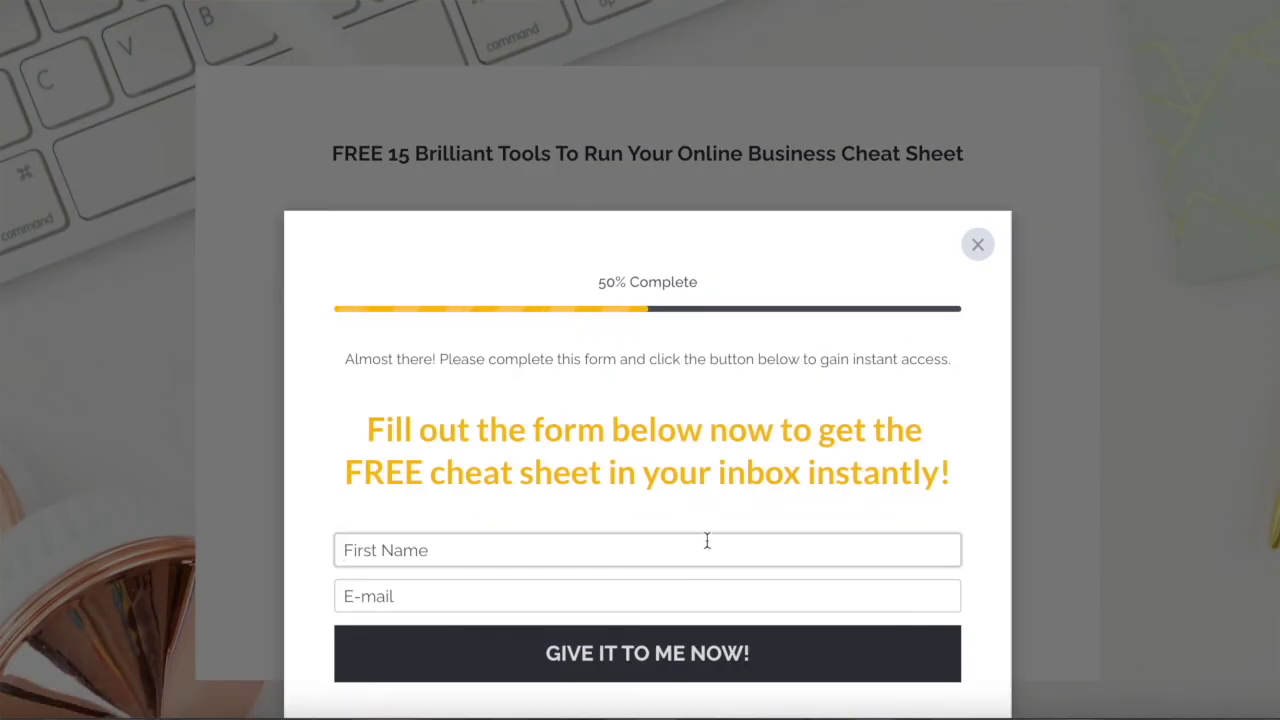